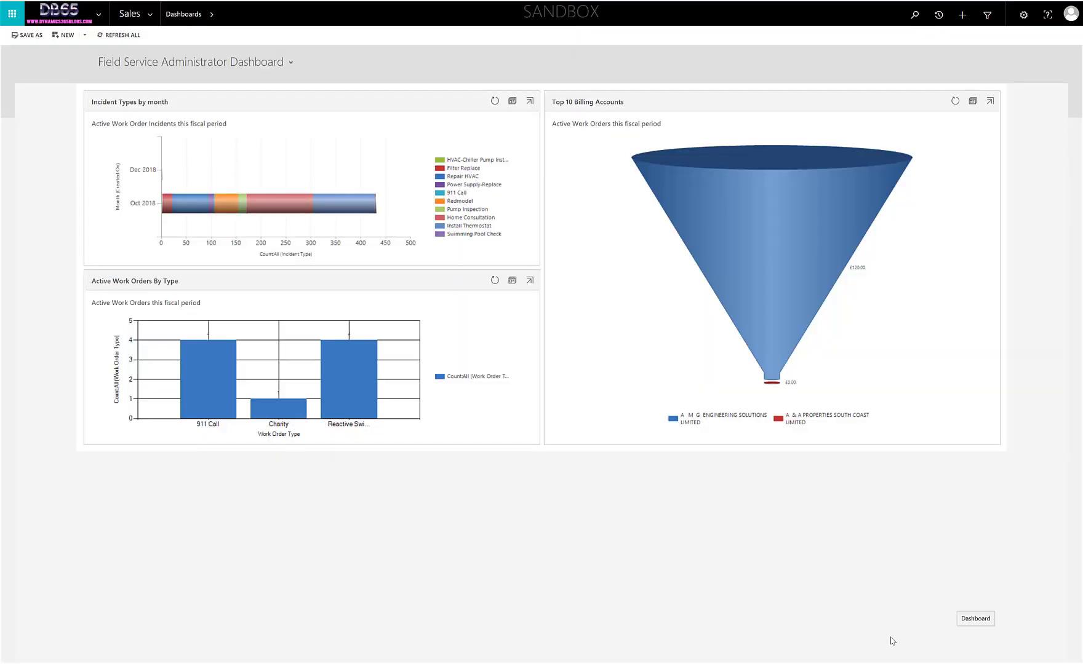
Switch the Dynamics 365 site map to the Settings area to reach Solutions
{"action": "left_click", "coordinate": [156, 13]}
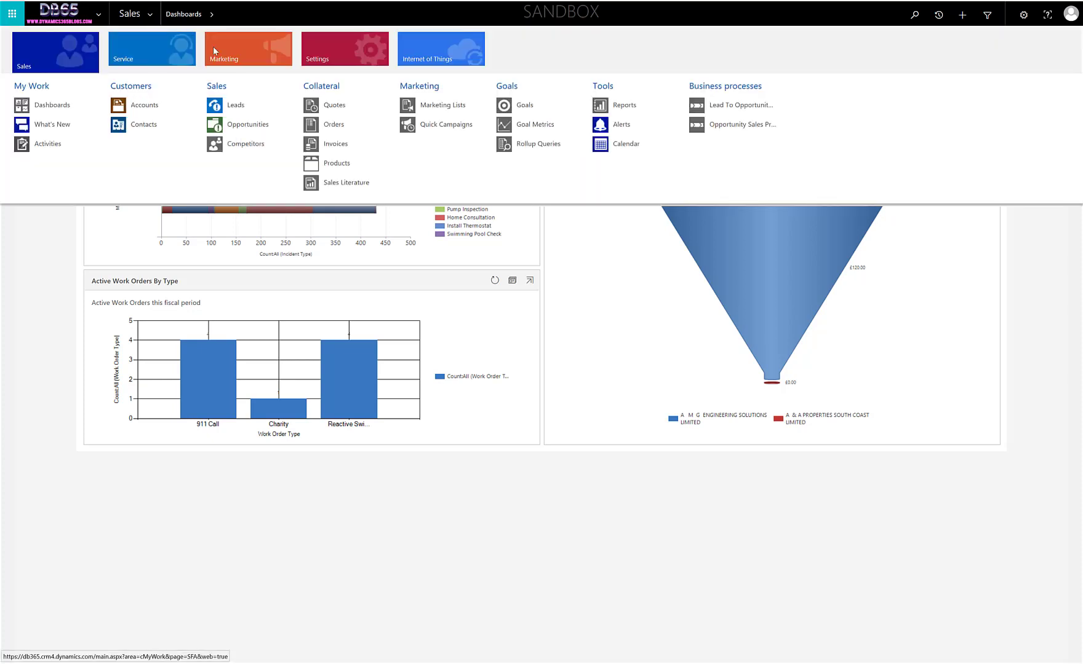
{"action": "left_click", "coordinate": [331, 49]}
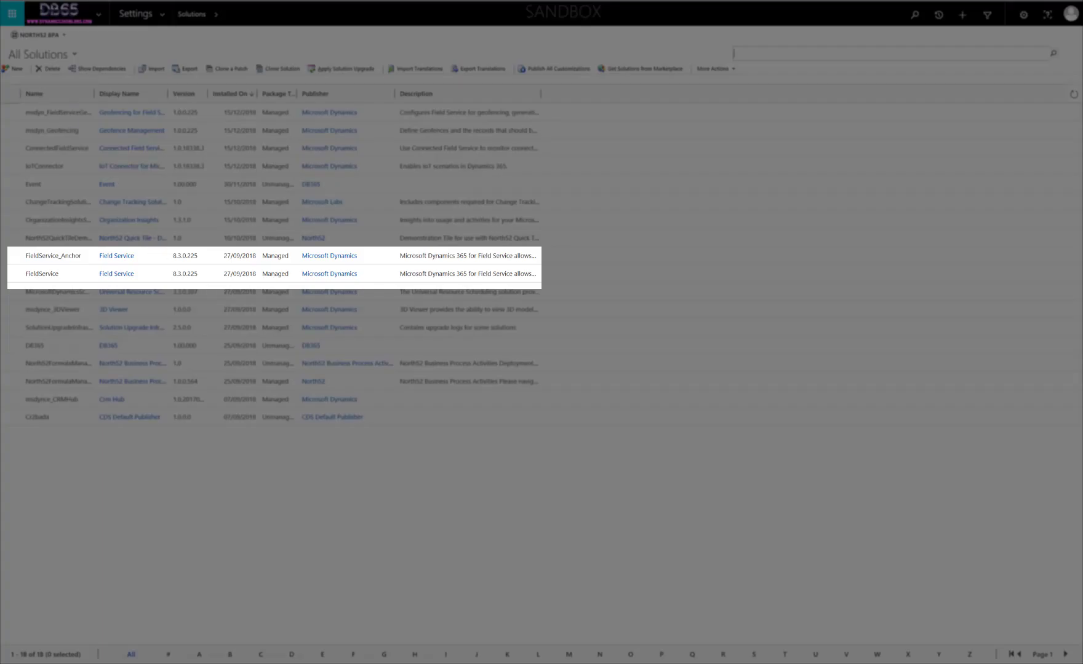
Filter solutions by W to confirm none exist, then download Woodford for Dynamics from resco.net
{"action": "left_click", "coordinate": [878, 655]}
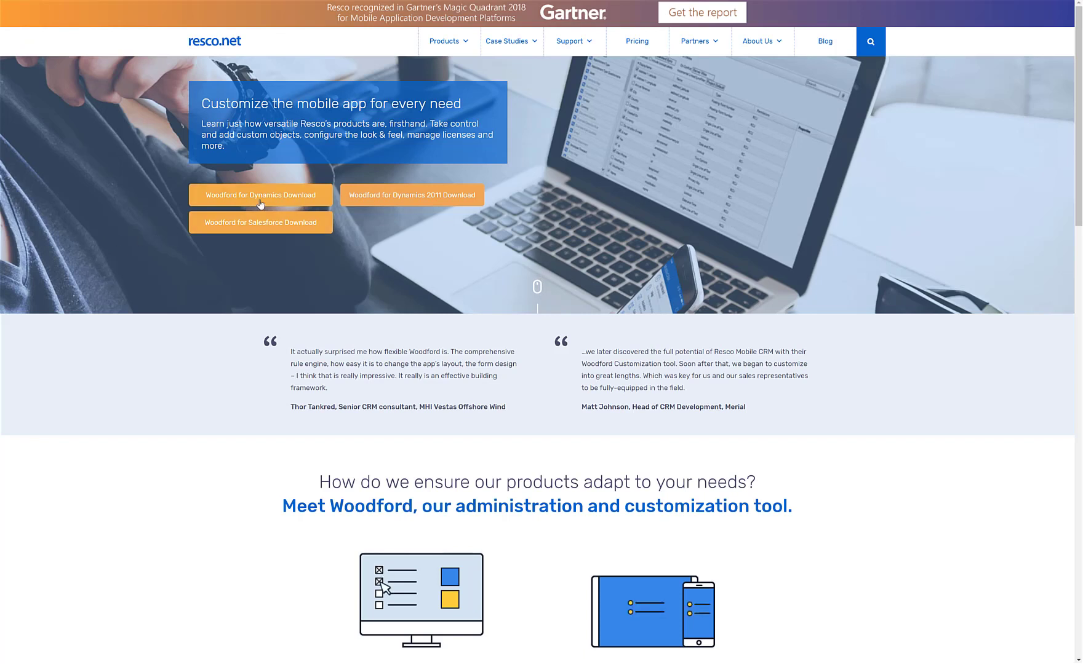
{"action": "left_click", "coordinate": [260, 203]}
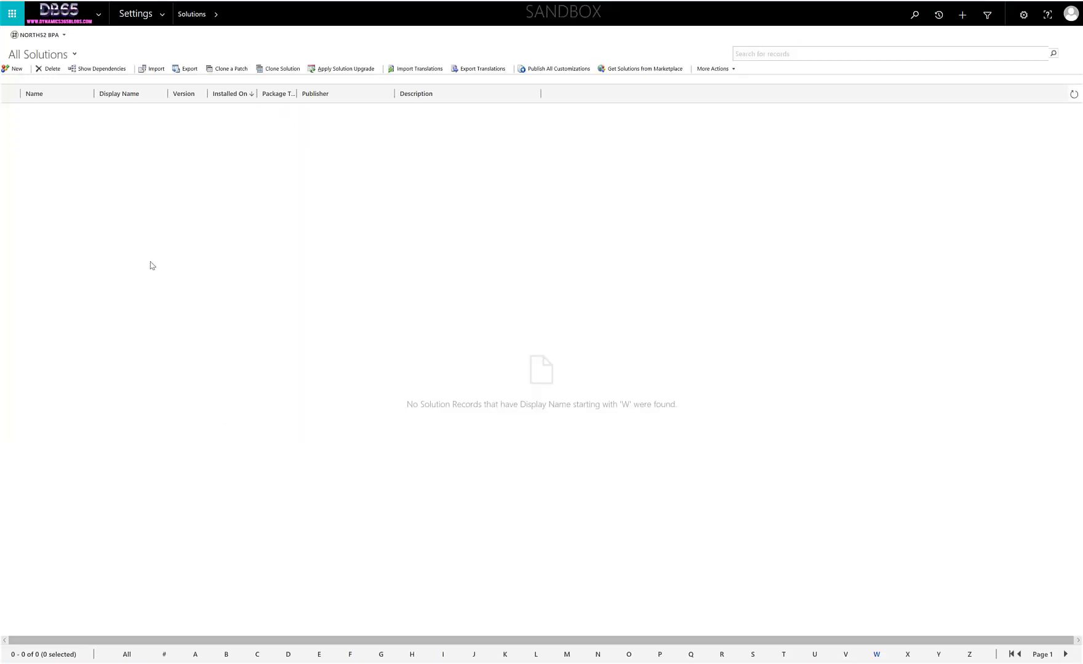
Start a solution import and select woodford_11_3_0_0_2013_managed.zip from Downloads
{"action": "left_click", "coordinate": [152, 70]}
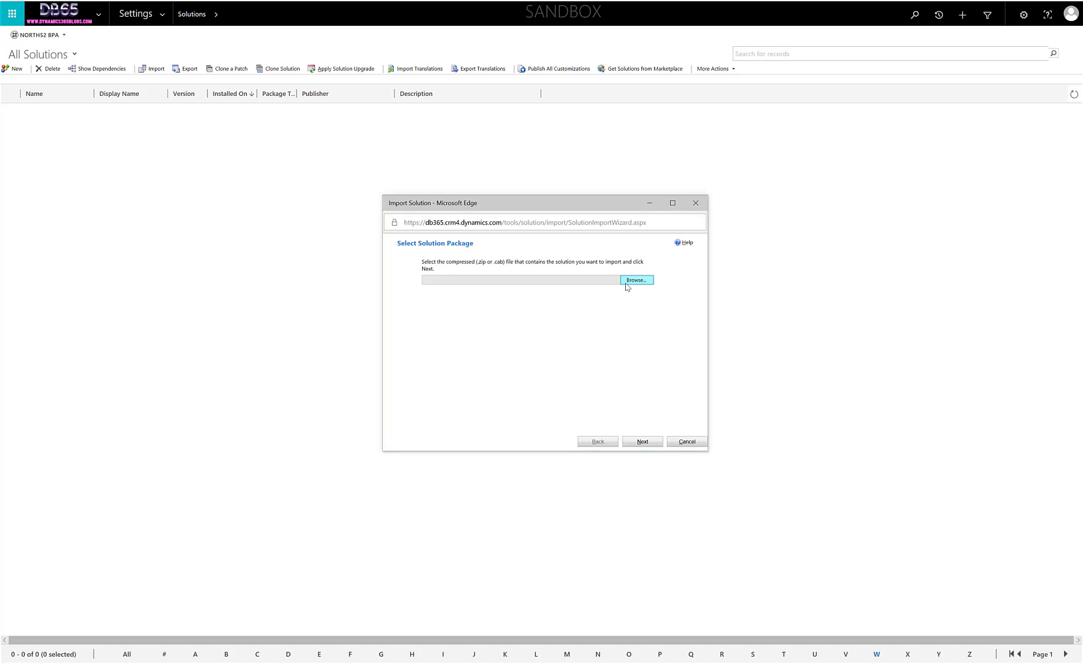
{"action": "left_click", "coordinate": [626, 284]}
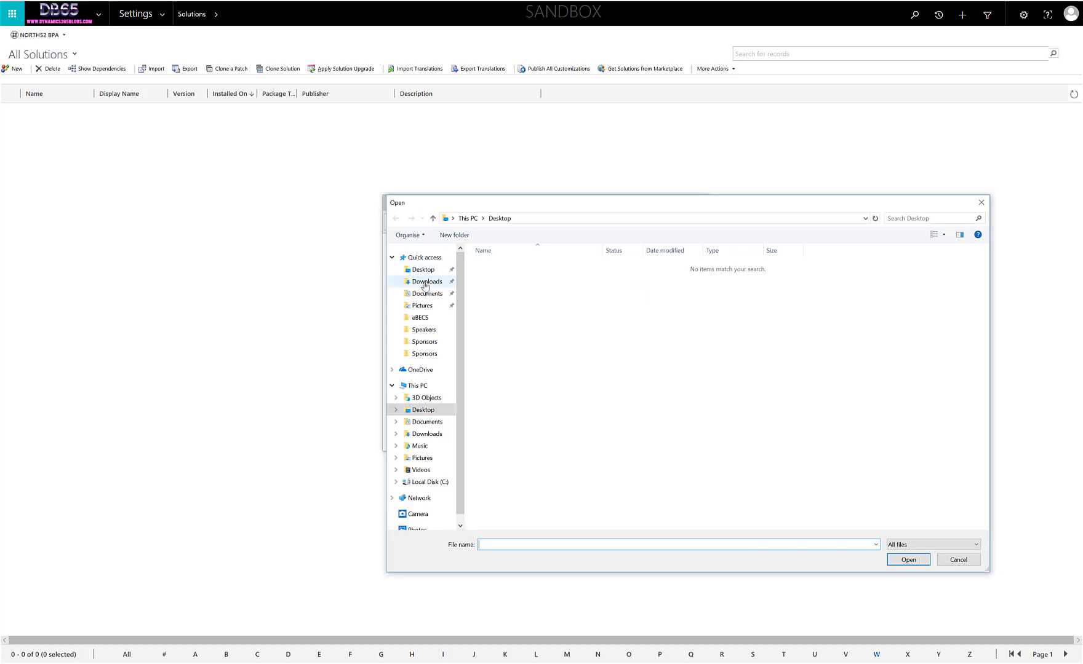
{"action": "left_click", "coordinate": [426, 285]}
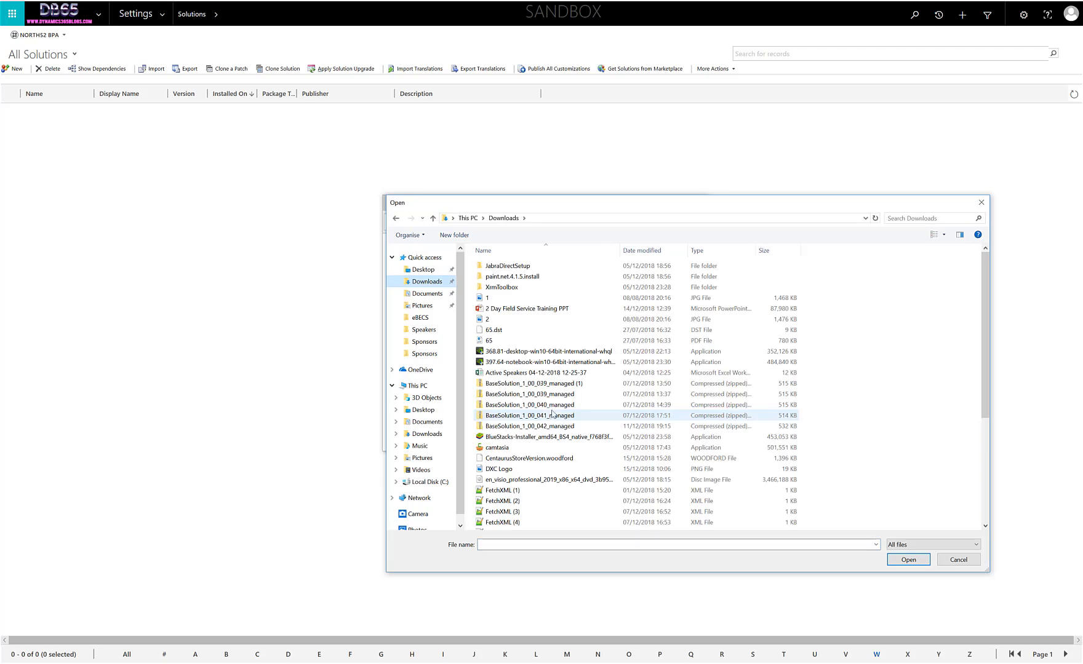
{"action": "scroll", "coordinate": [552, 414], "scroll_direction": "down", "scroll_amount": 5}
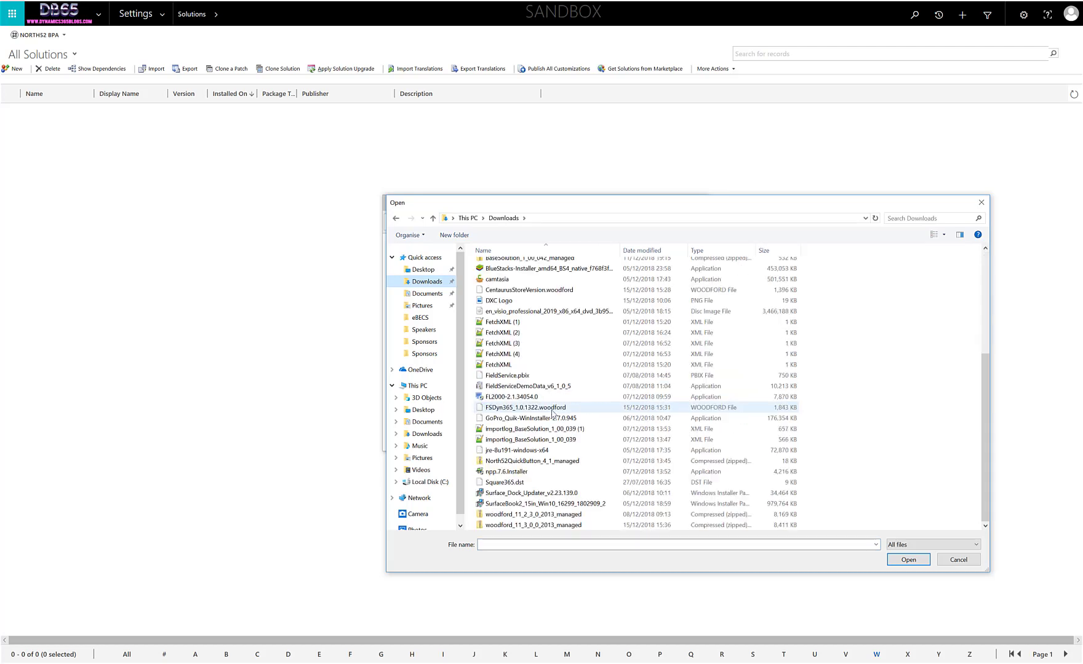
{"action": "double_click", "coordinate": [544, 526]}
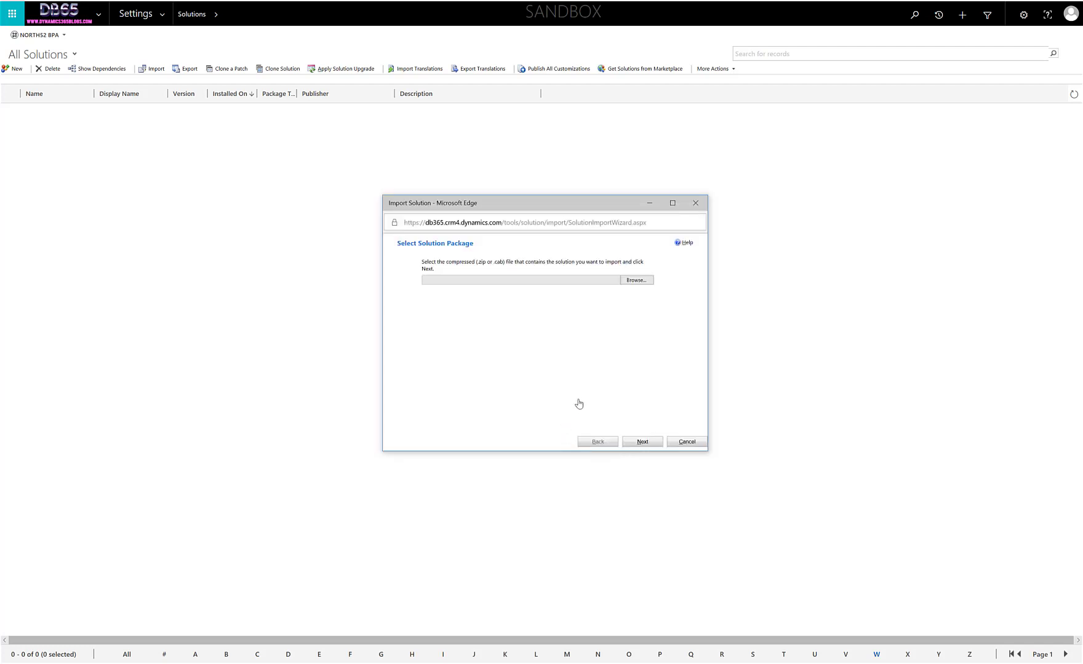
Step through the Import Solution wizard and import the Woodford 11.3.0.0 managed solution
{"action": "left_click", "coordinate": [636, 442]}
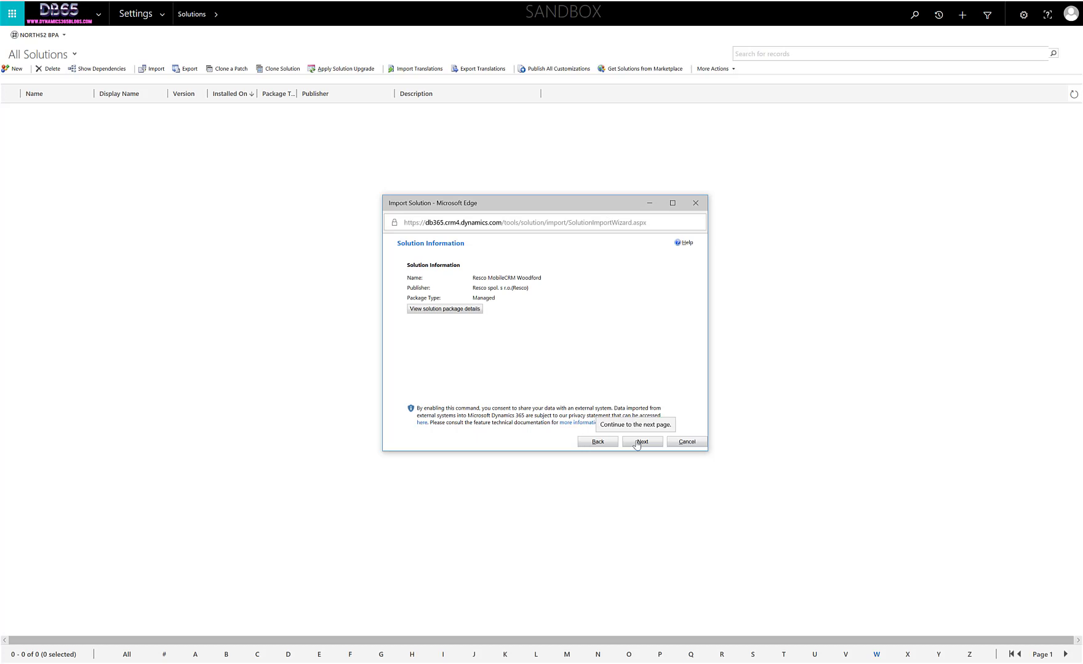
{"action": "left_click", "coordinate": [637, 443]}
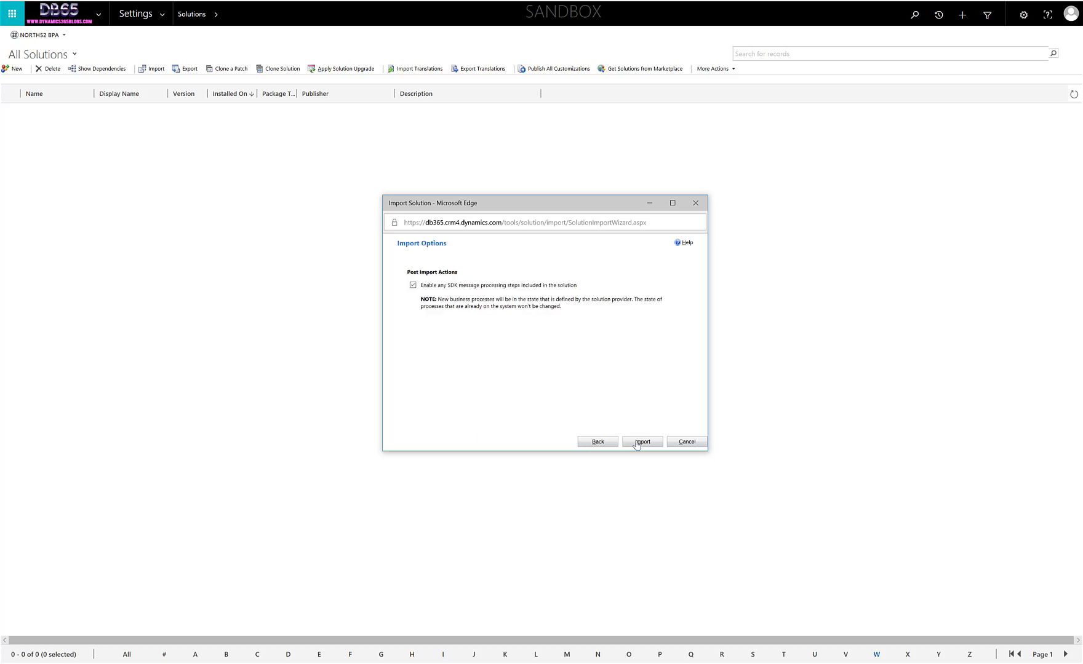
{"action": "left_click", "coordinate": [637, 443]}
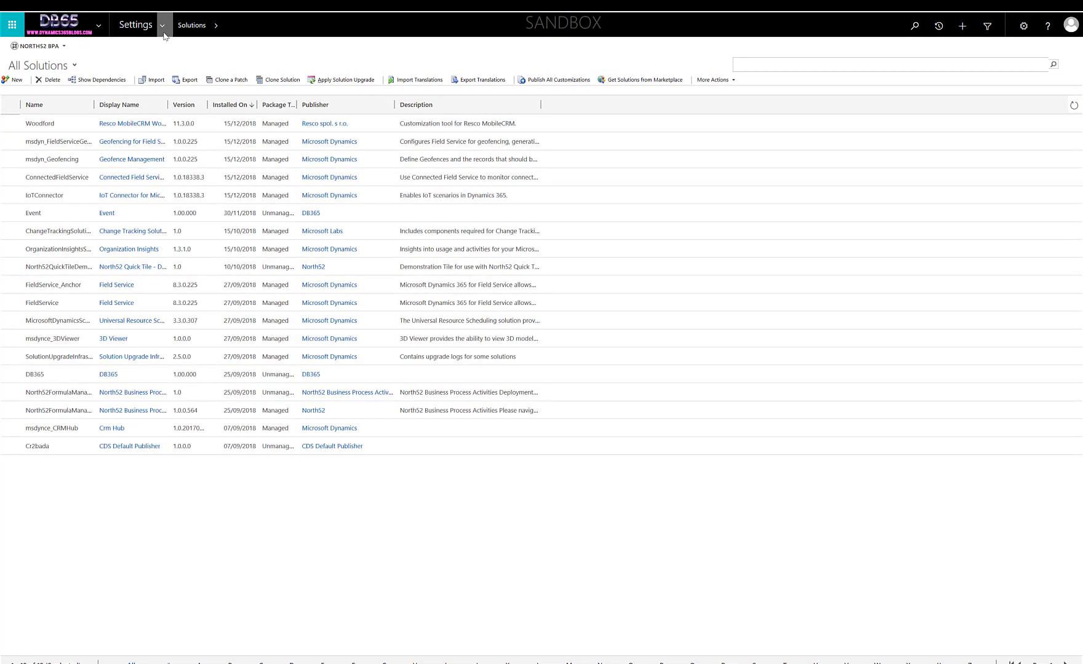
Go to Woodford under the MobileCRM group in Settings to reach Mobile Projects
{"action": "left_click", "coordinate": [163, 27]}
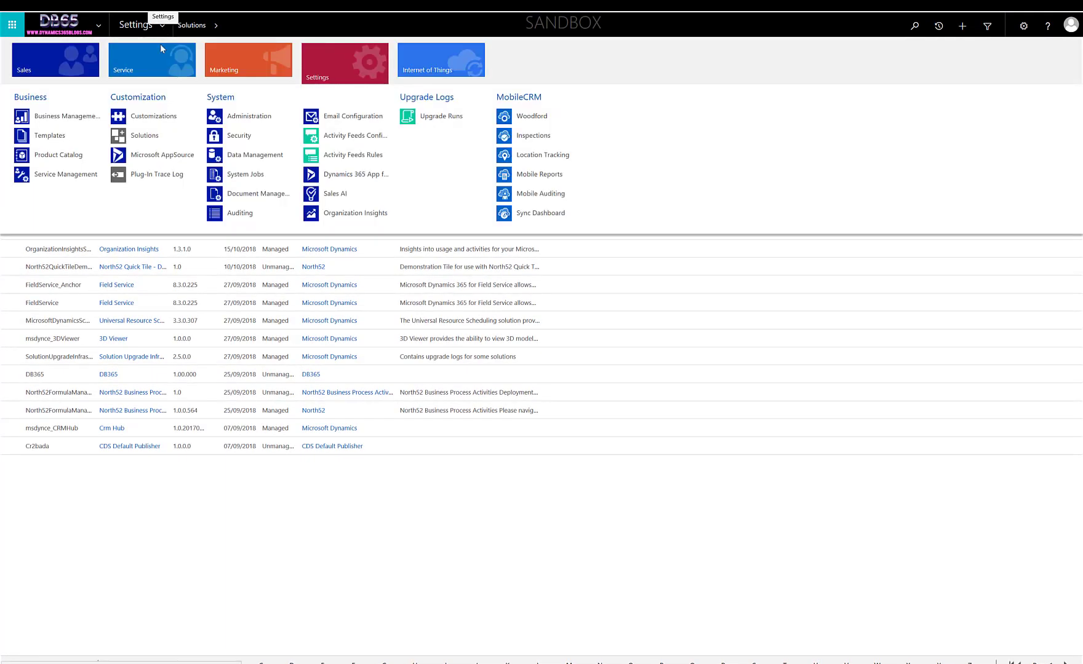
{"action": "left_click", "coordinate": [531, 117]}
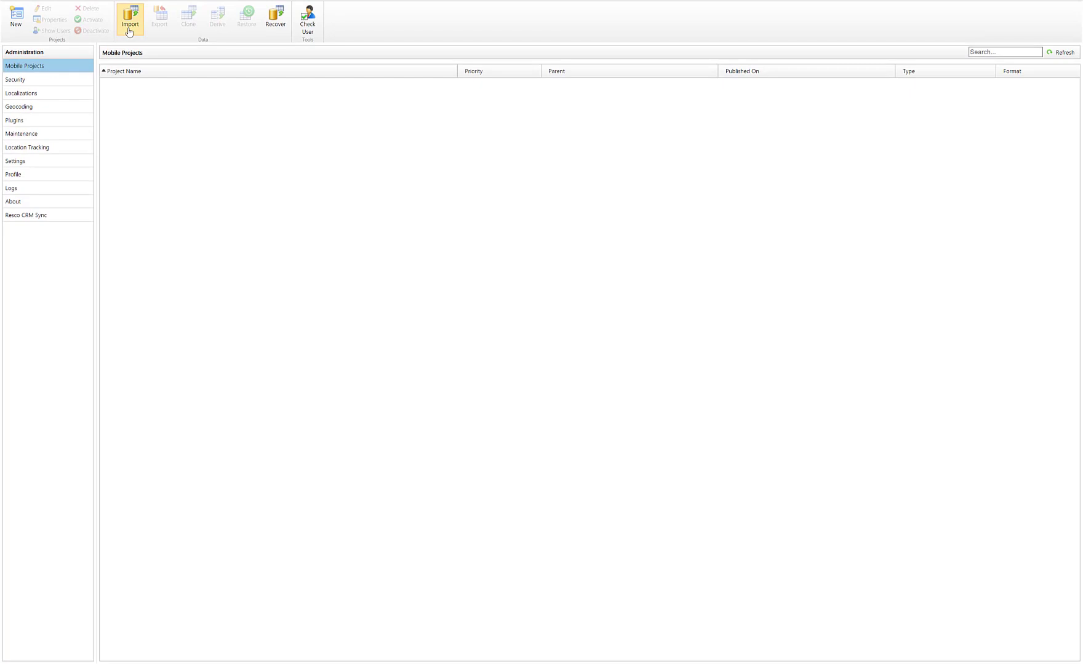
Import the CentaurusStoreVersion.woodford project file from Downloads
{"action": "left_click", "coordinate": [129, 32]}
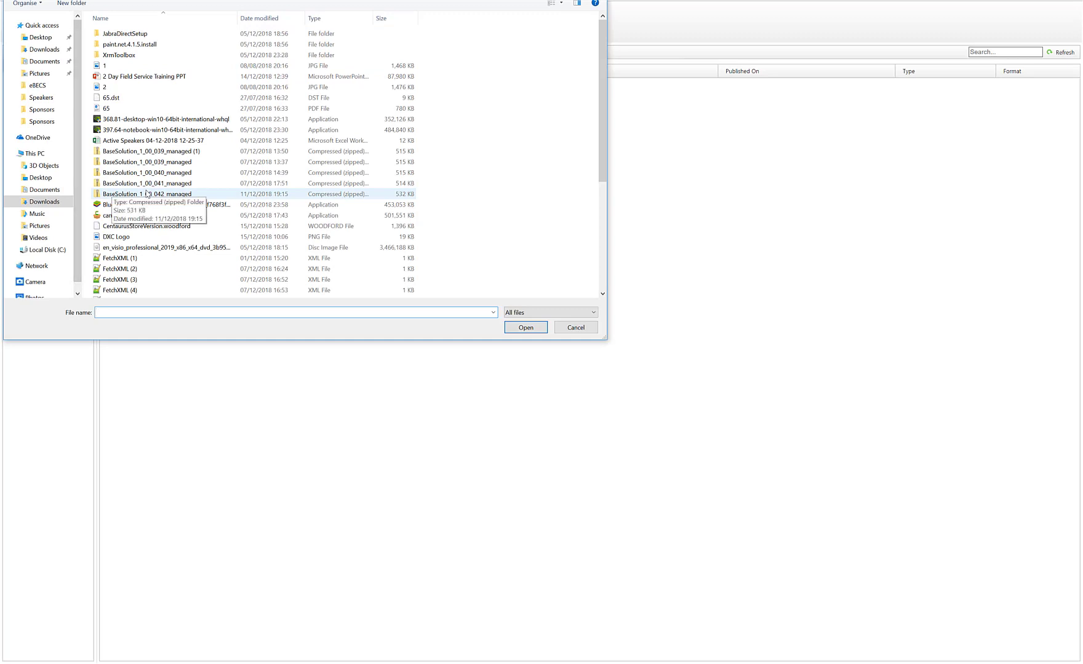
{"action": "scroll", "coordinate": [146, 194], "scroll_direction": "down", "scroll_amount": 1}
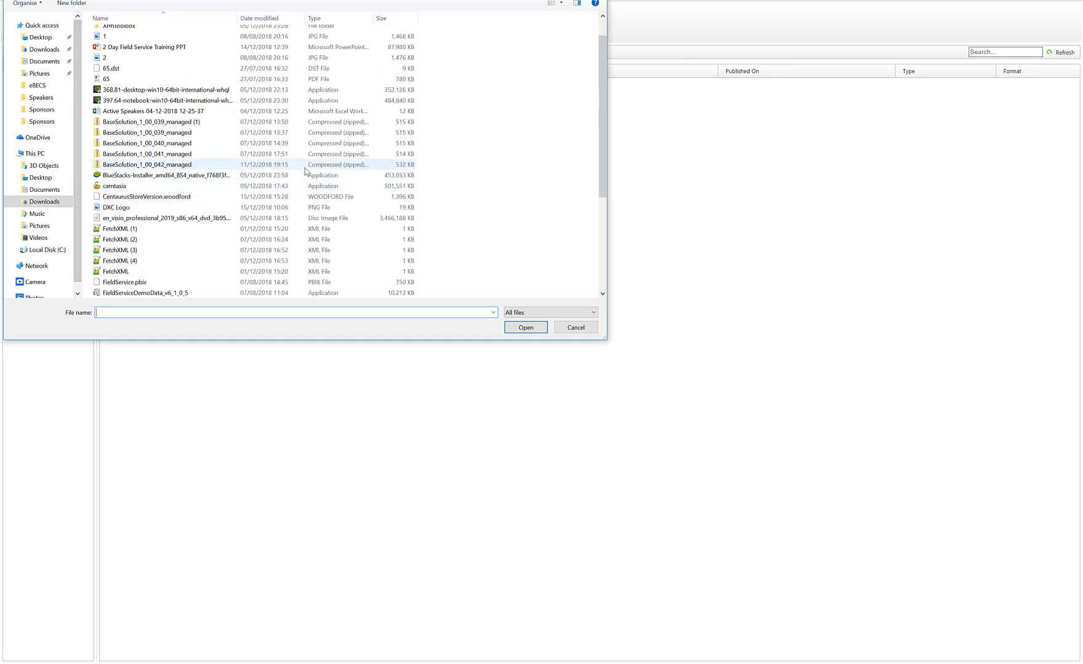
{"action": "left_click", "coordinate": [188, 197]}
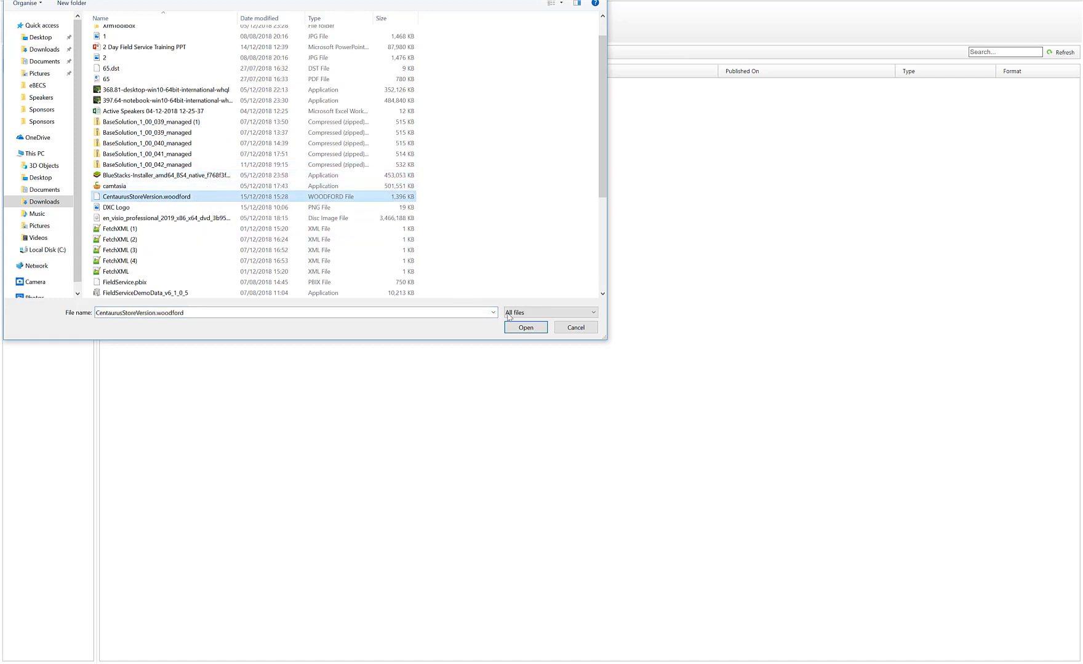
{"action": "left_click", "coordinate": [525, 327]}
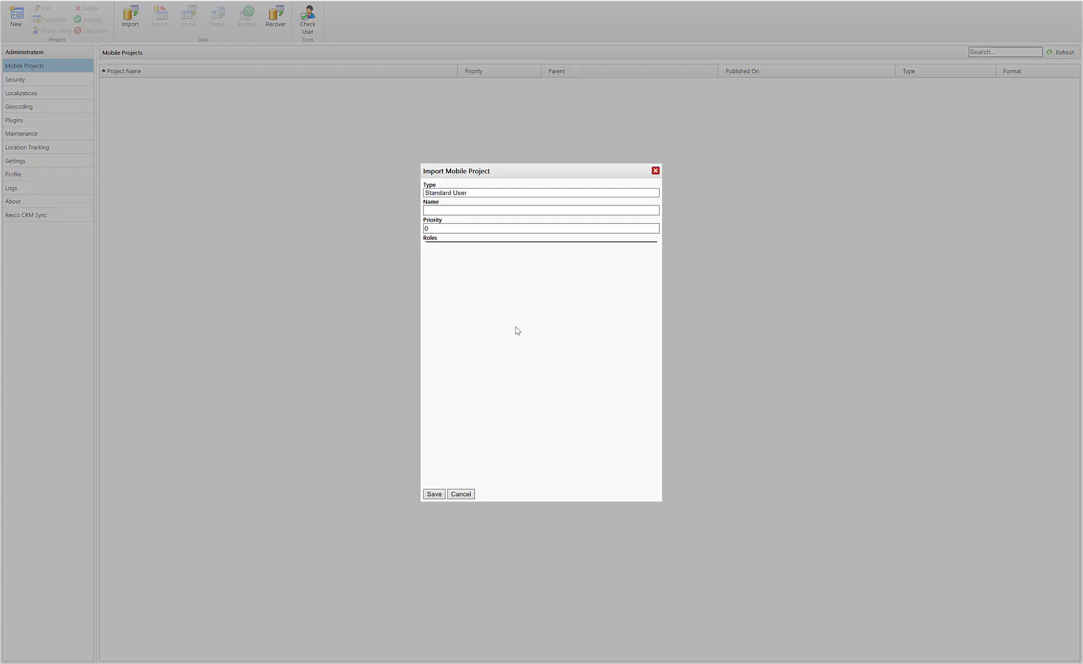
Name the project FS83, assign the four Field Service roles plus System Administrator, and save
{"action": "left_click", "coordinate": [451, 210]}
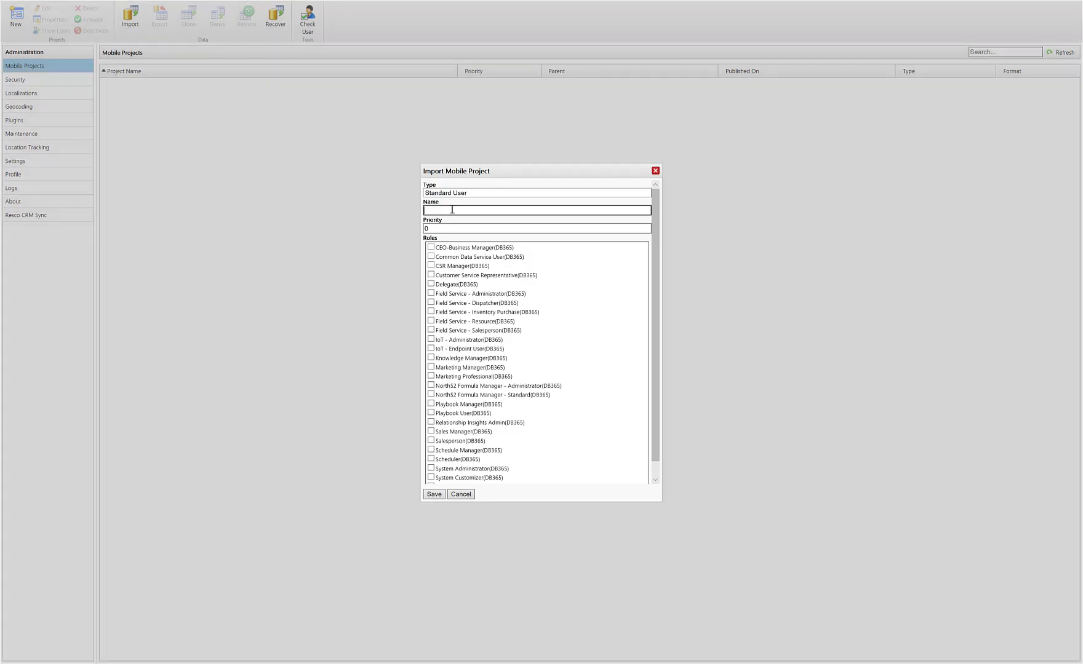
{"action": "type", "text": "FS83"}
{"action": "left_click", "coordinate": [431, 294]}
{"action": "left_click", "coordinate": [432, 302]}
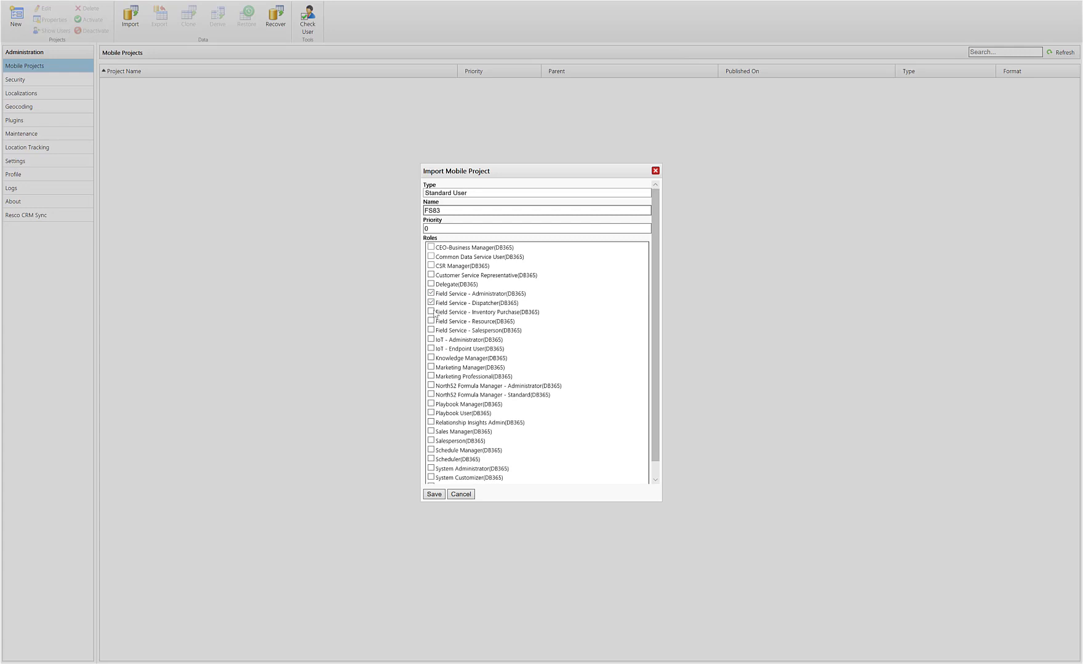
{"action": "left_click", "coordinate": [431, 312]}
{"action": "left_click", "coordinate": [431, 321]}
{"action": "scroll", "coordinate": [431, 333], "scroll_direction": "down", "scroll_amount": 1}
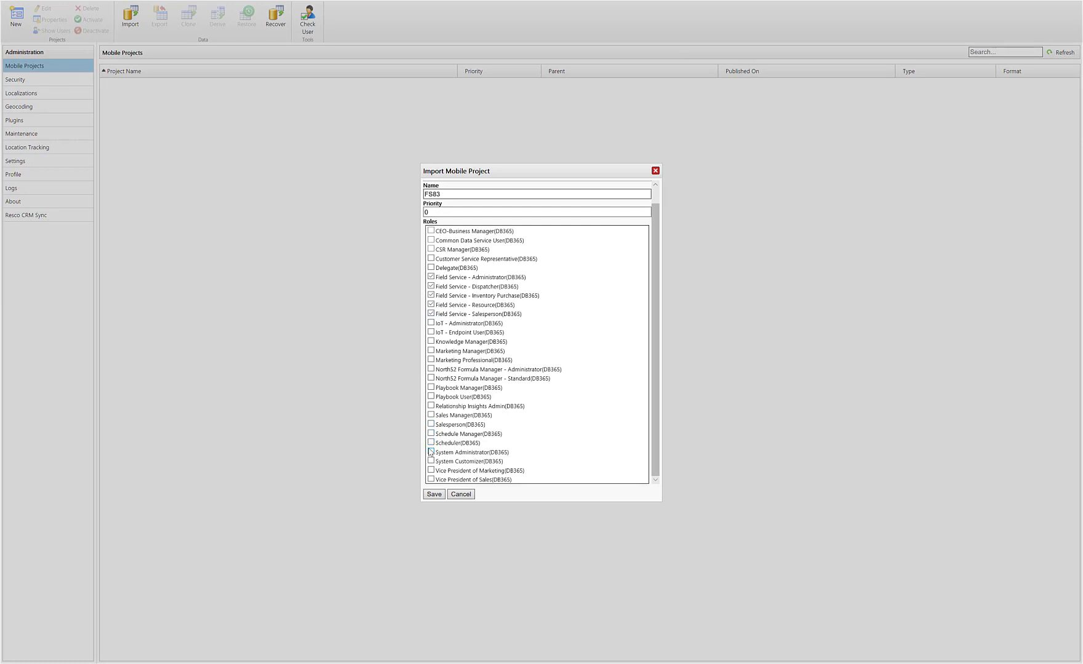
{"action": "left_click", "coordinate": [431, 452]}
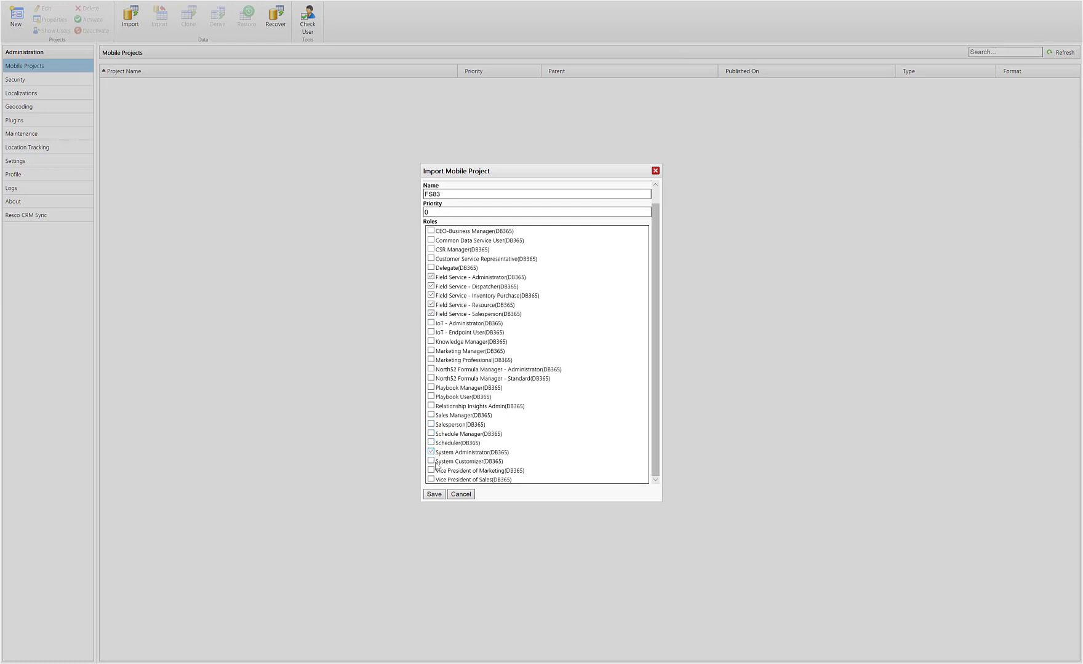
{"action": "left_click", "coordinate": [434, 494]}
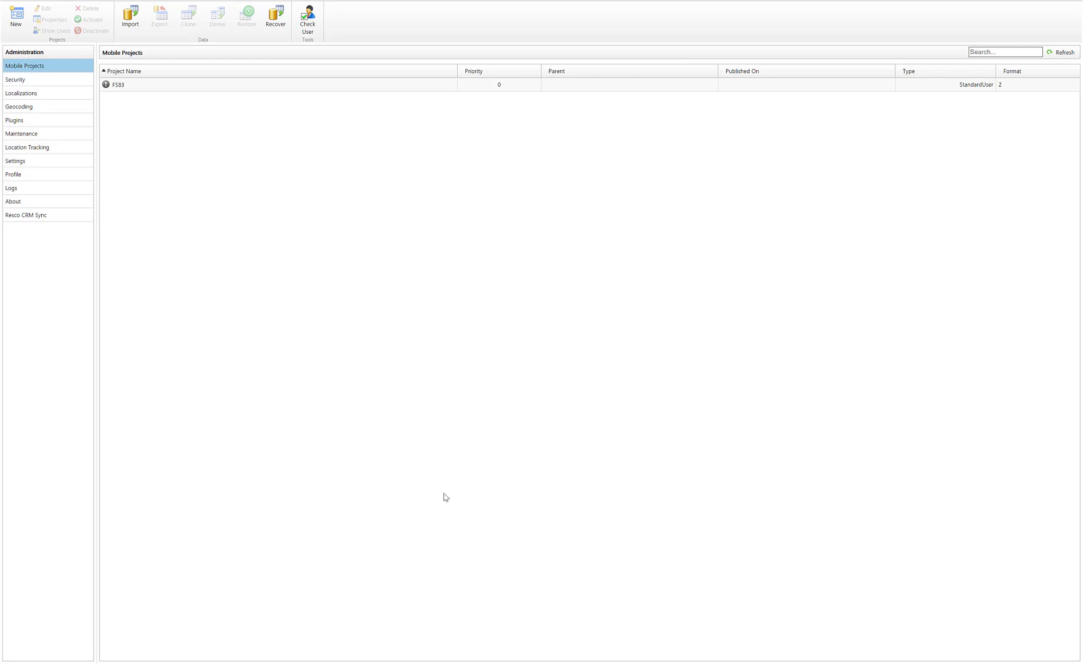
Open the FS83 project in the Woodford editor
{"action": "double_click", "coordinate": [161, 86]}
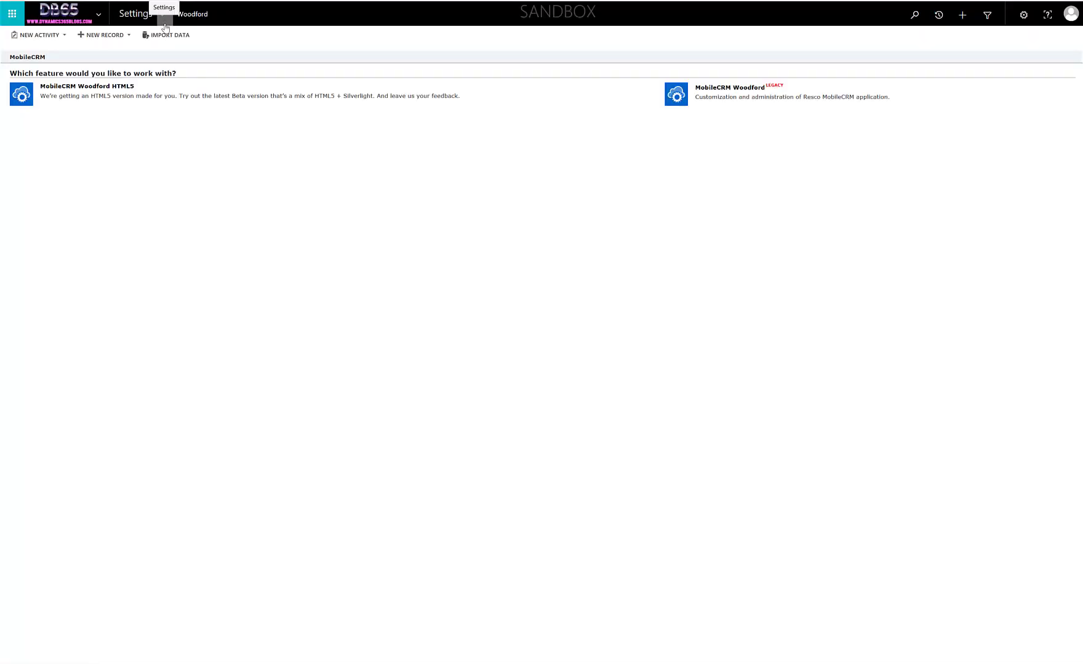
Leave Settings and switch to the Field Service app
{"action": "left_click", "coordinate": [164, 25]}
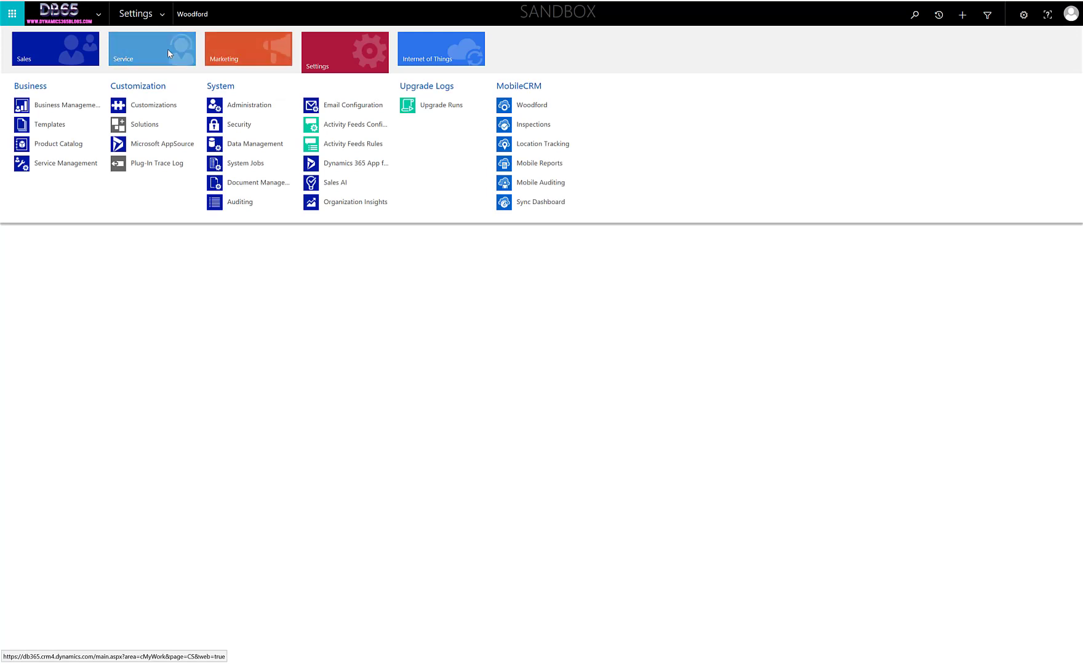
{"action": "left_click", "coordinate": [168, 51]}
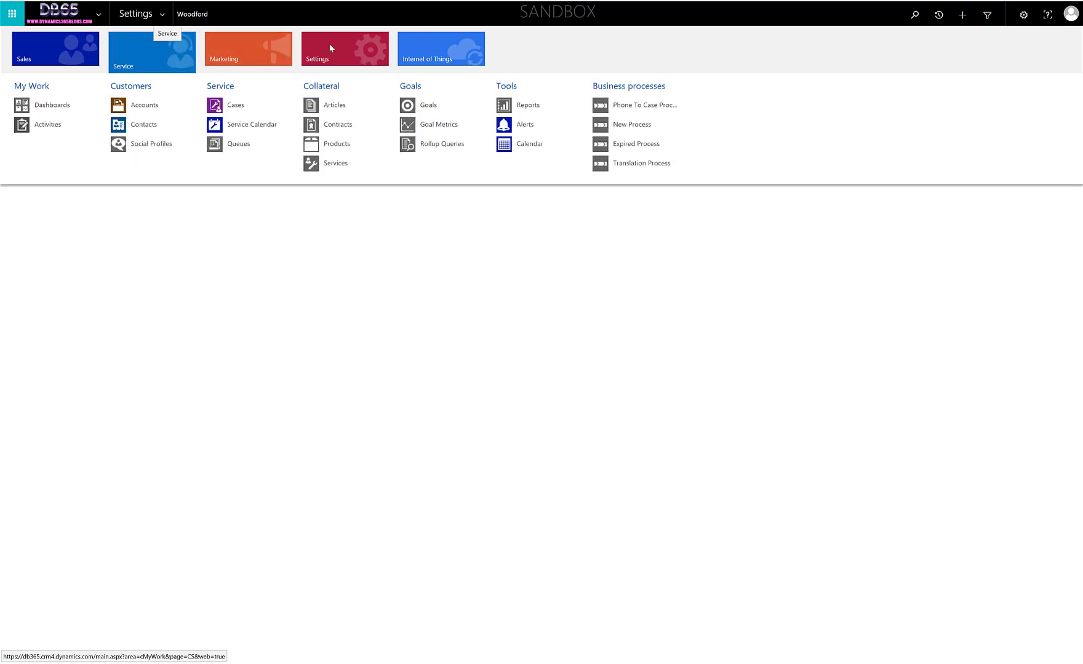
{"action": "left_click", "coordinate": [98, 14]}
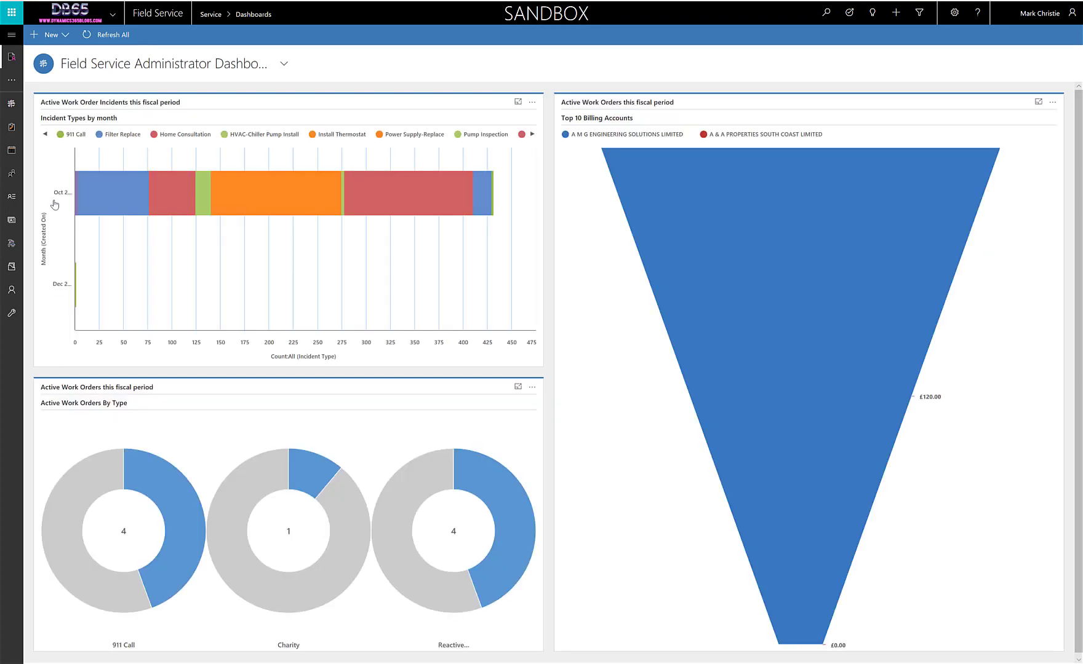
Switch the site map to the Resources area and open the bookable resources list
{"action": "left_click", "coordinate": [9, 40]}
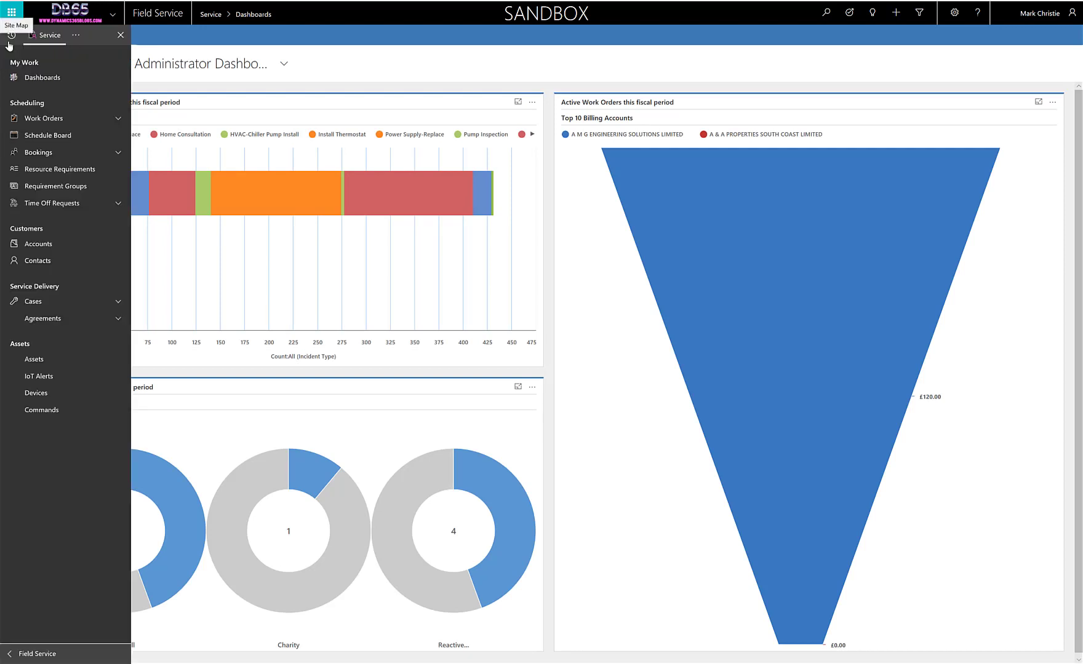
{"action": "left_click", "coordinate": [76, 37]}
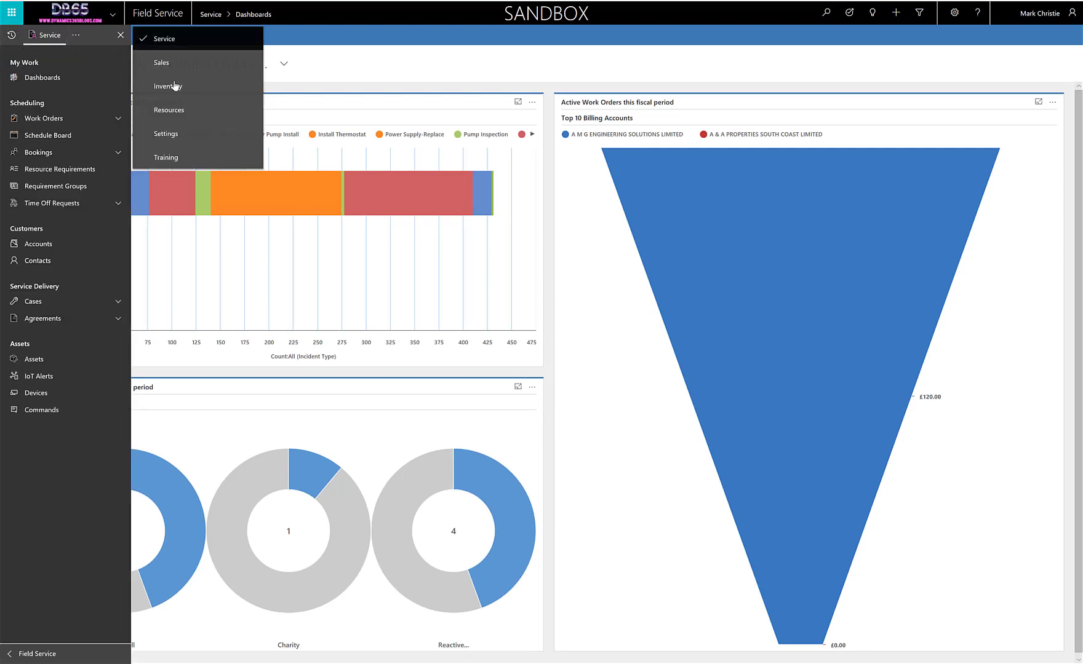
{"action": "left_click", "coordinate": [162, 109]}
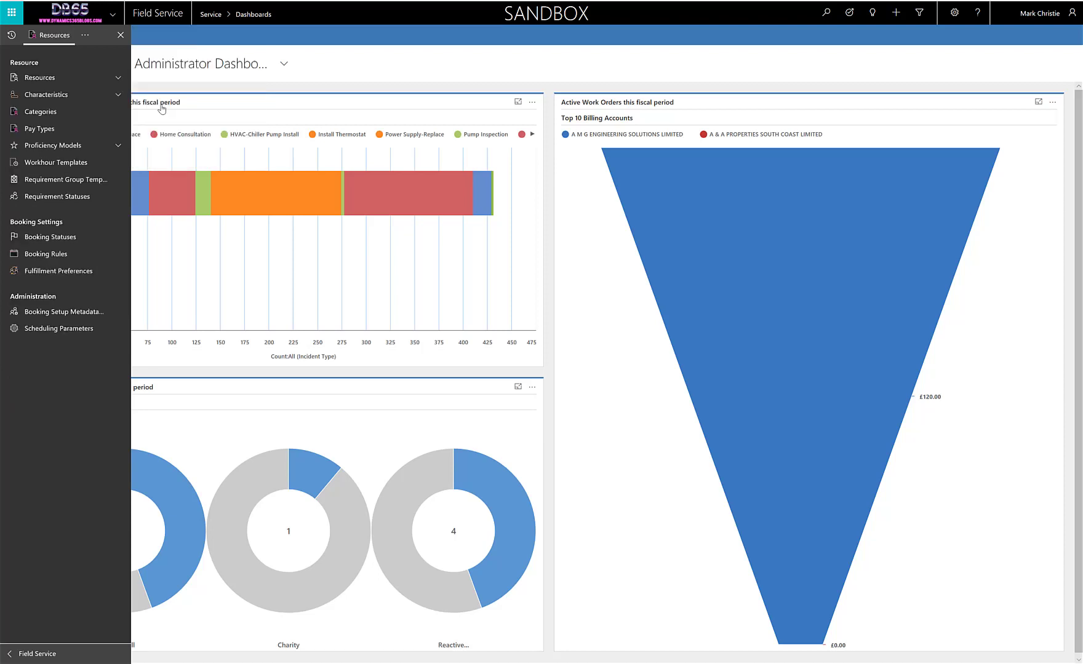
{"action": "left_click", "coordinate": [38, 79]}
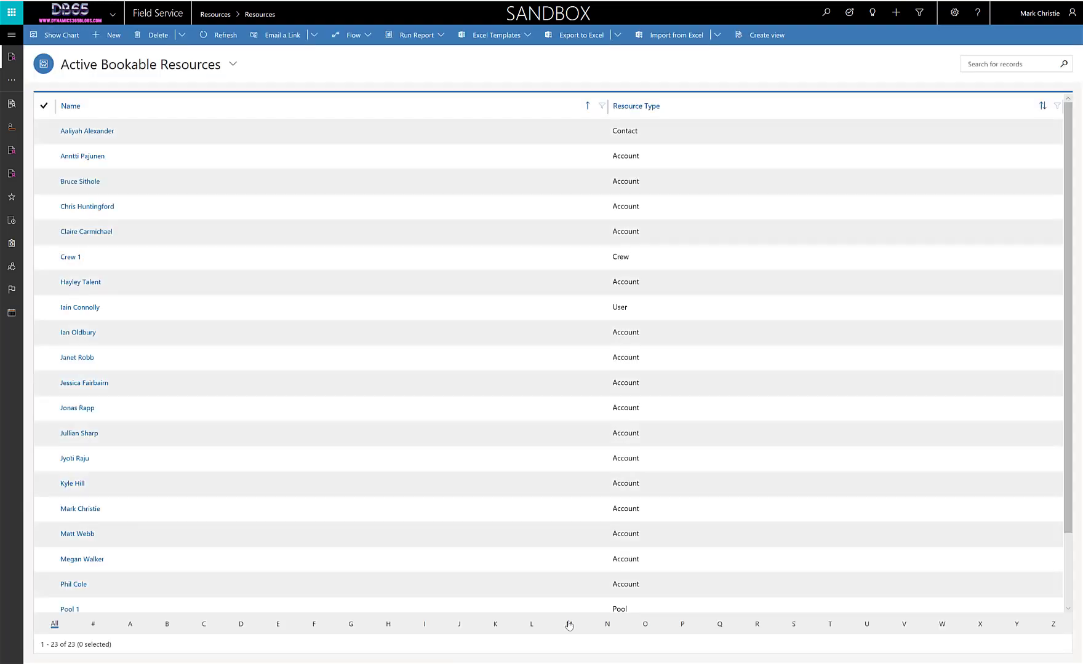
Create a User-type bookable resource for the signed-in user, append '(U)' to its name, and save
{"action": "left_click", "coordinate": [569, 624]}
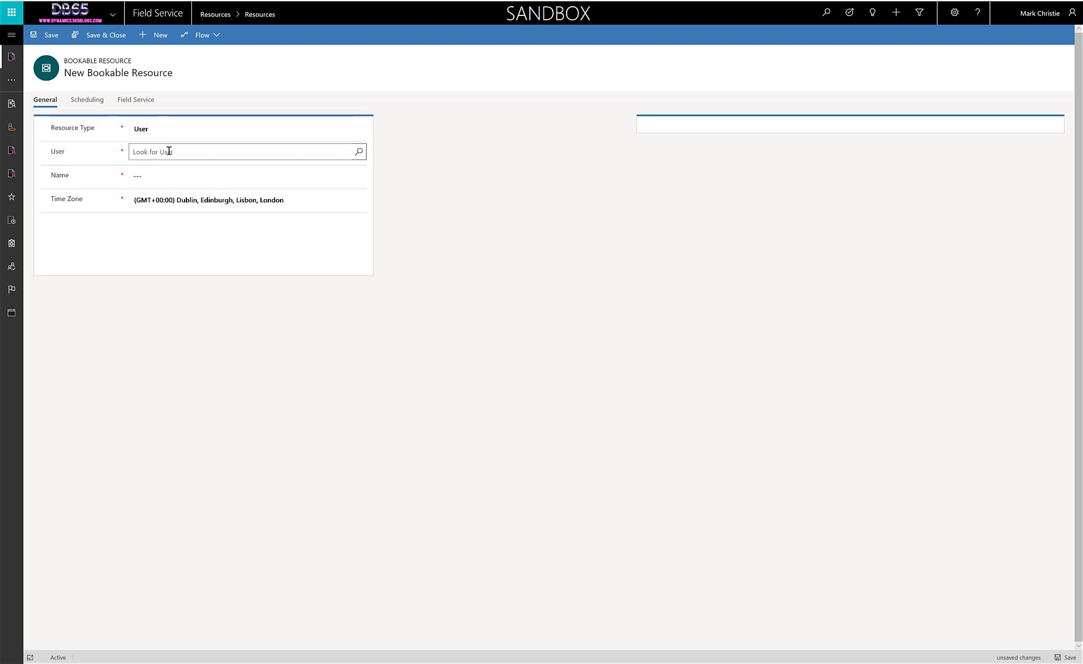
{"action": "type", "text": "mark"}
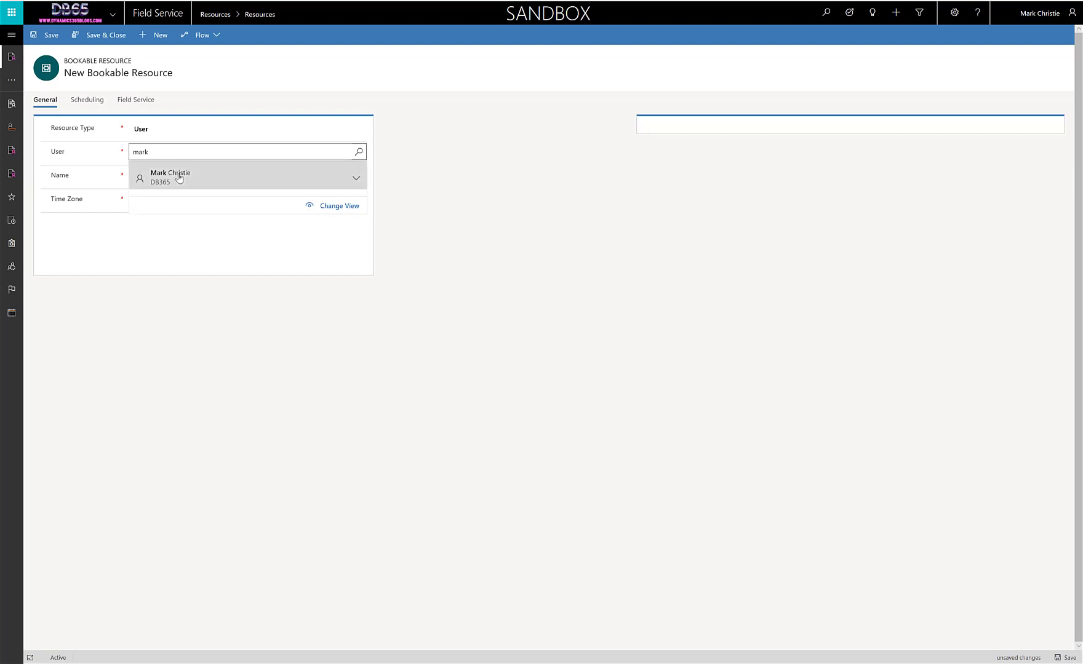
{"action": "left_click", "coordinate": [175, 177]}
{"action": "left_click", "coordinate": [208, 179]}
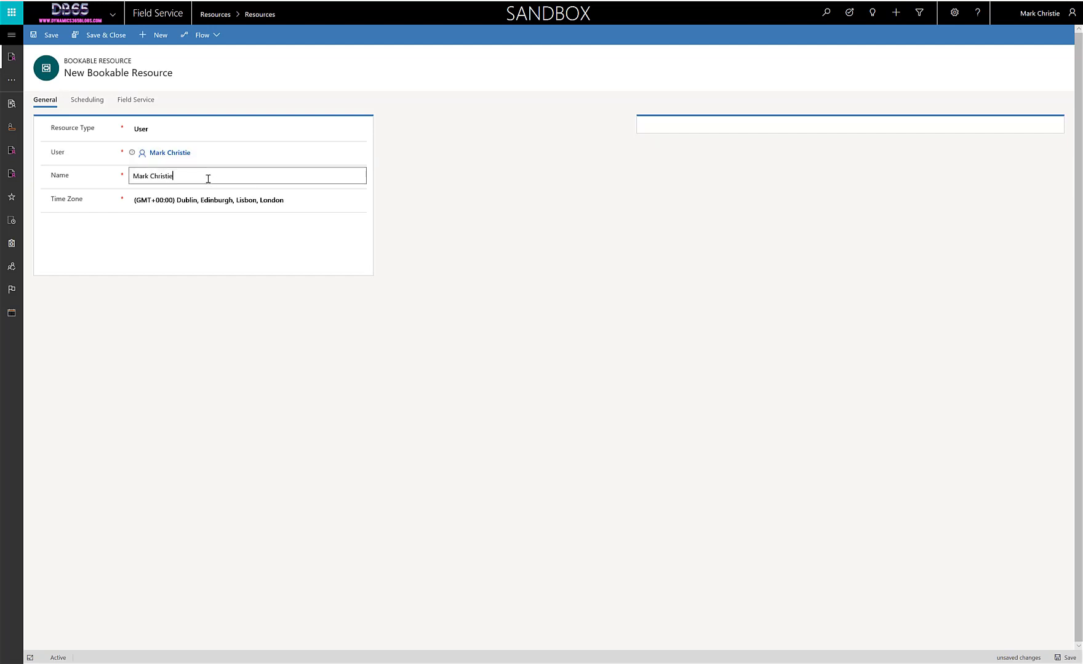
{"action": "type", "text": "(U)"}
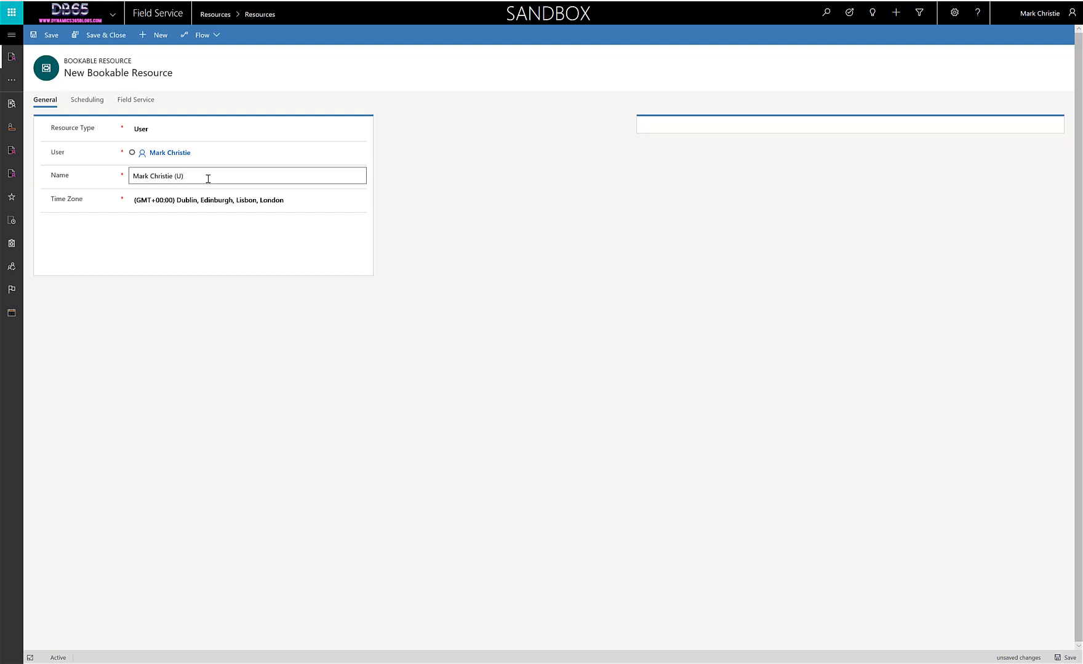
{"action": "left_click", "coordinate": [53, 36]}
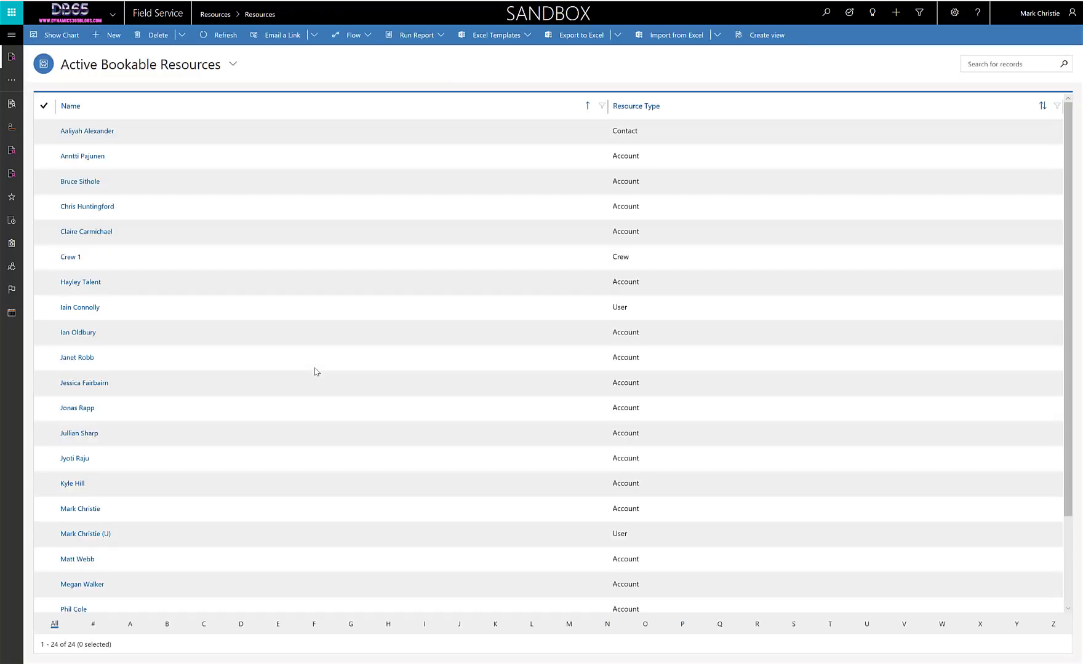
Filter resources by M, set the (U) user resource's Enabled for Field Service Mobile to Yes, and save
{"action": "left_click", "coordinate": [568, 625]}
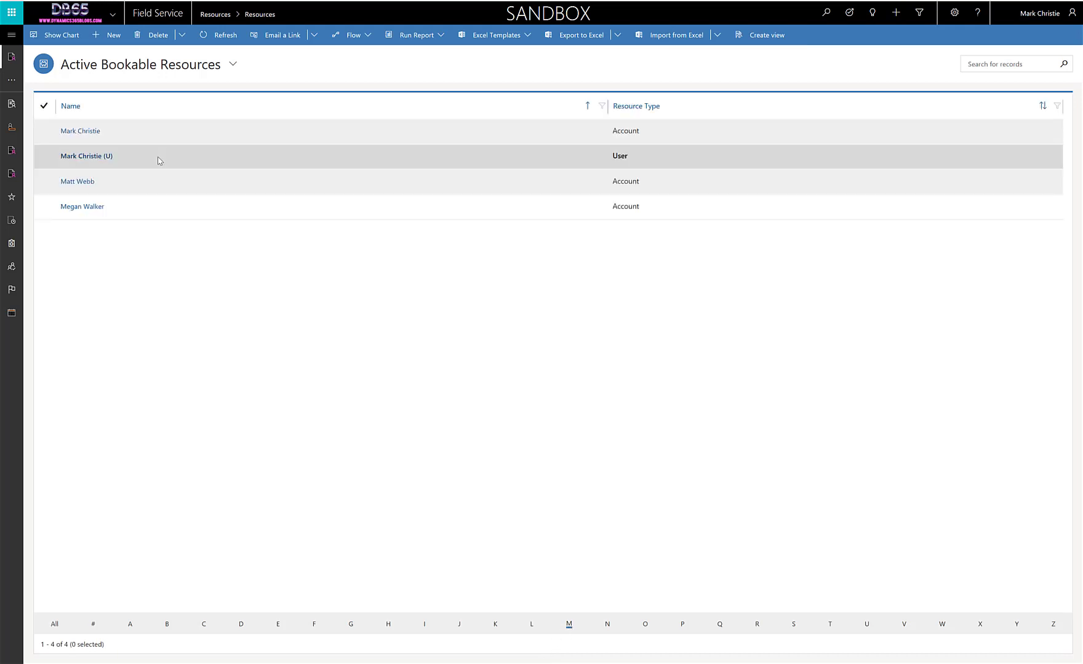
{"action": "double_click", "coordinate": [158, 161]}
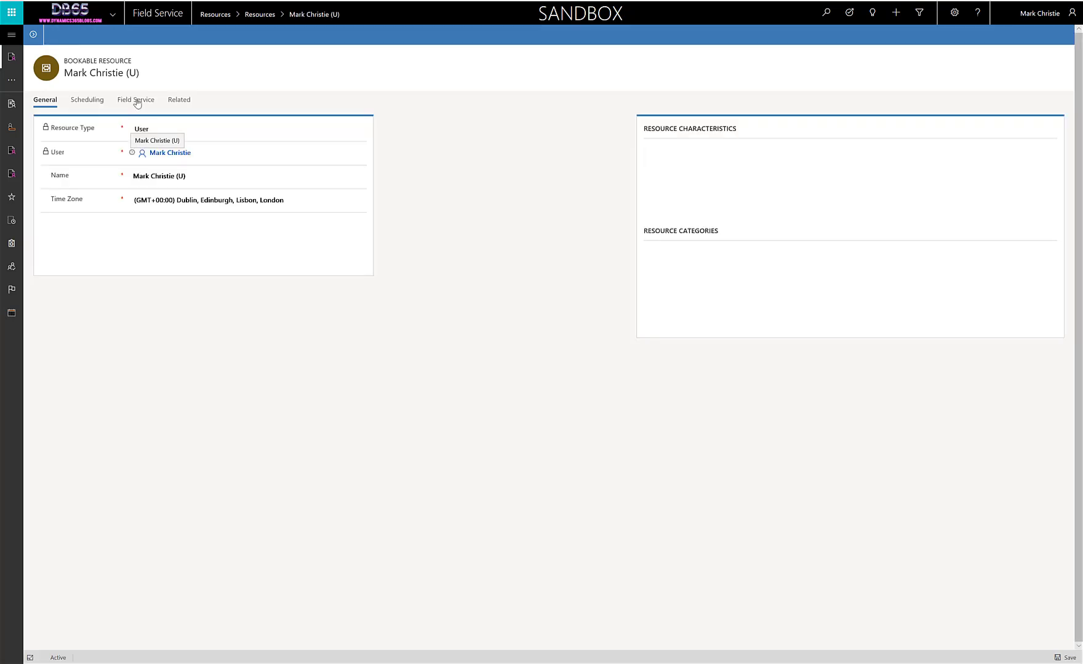
{"action": "left_click", "coordinate": [136, 102]}
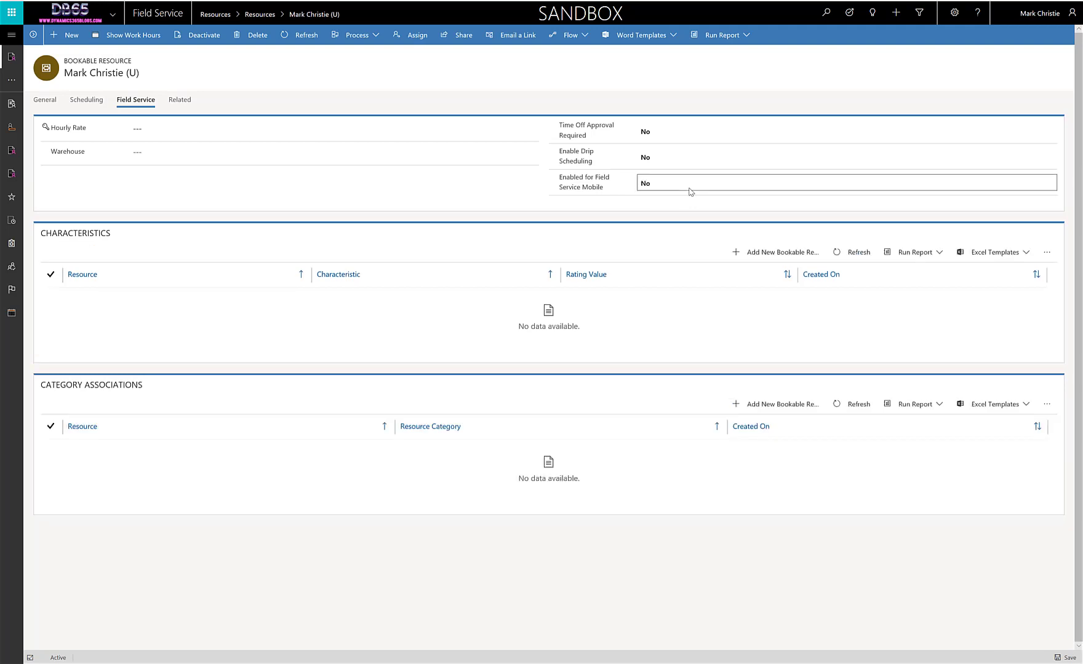
{"action": "left_click", "coordinate": [667, 186]}
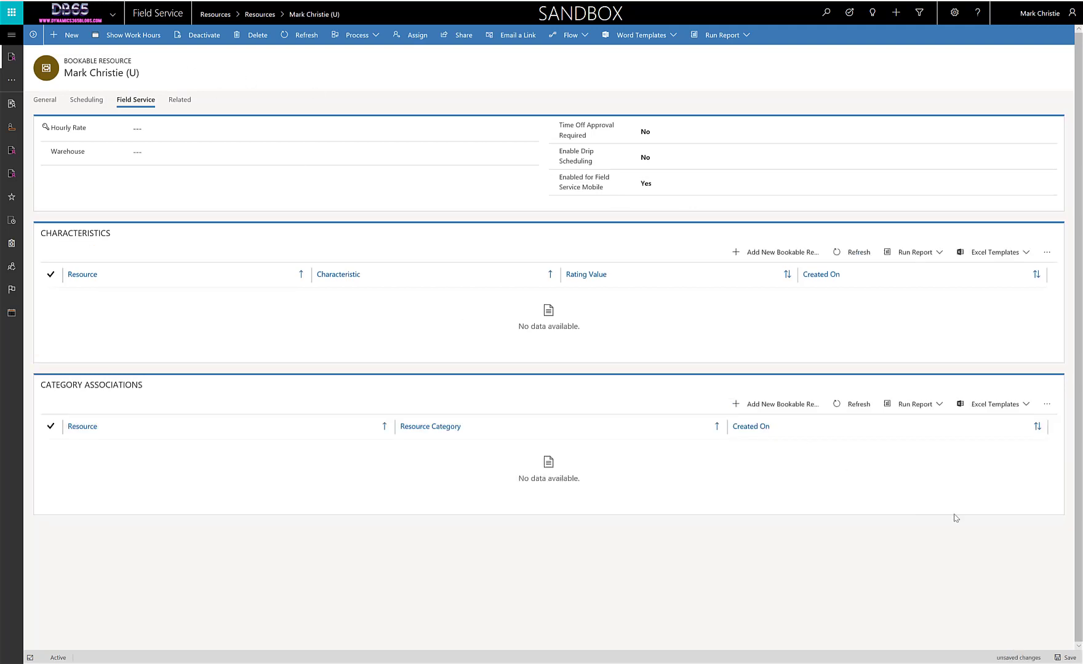
{"action": "left_click", "coordinate": [1059, 658]}
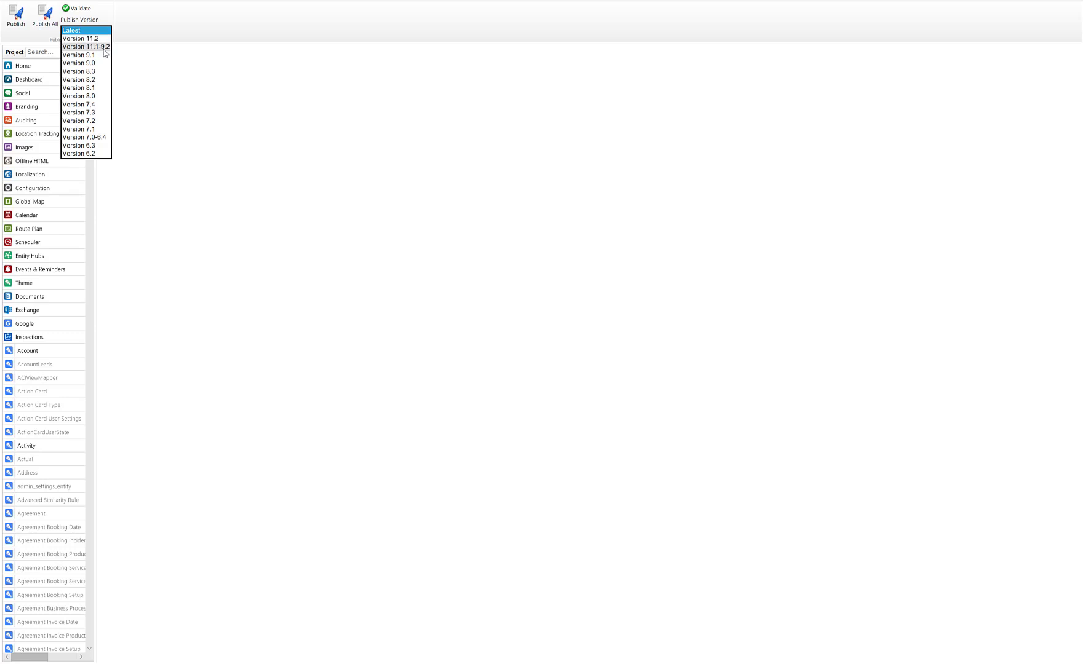
Publish the Woodford mobile project with publish version 11.1-9.2
{"action": "left_click", "coordinate": [104, 48]}
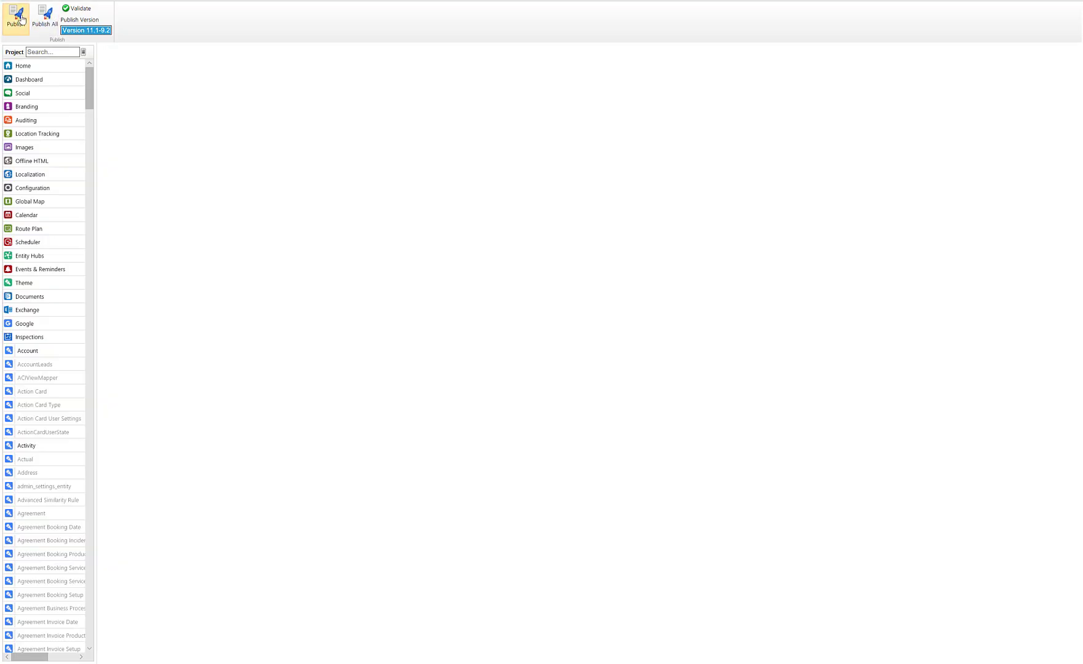
{"action": "left_click", "coordinate": [21, 19]}
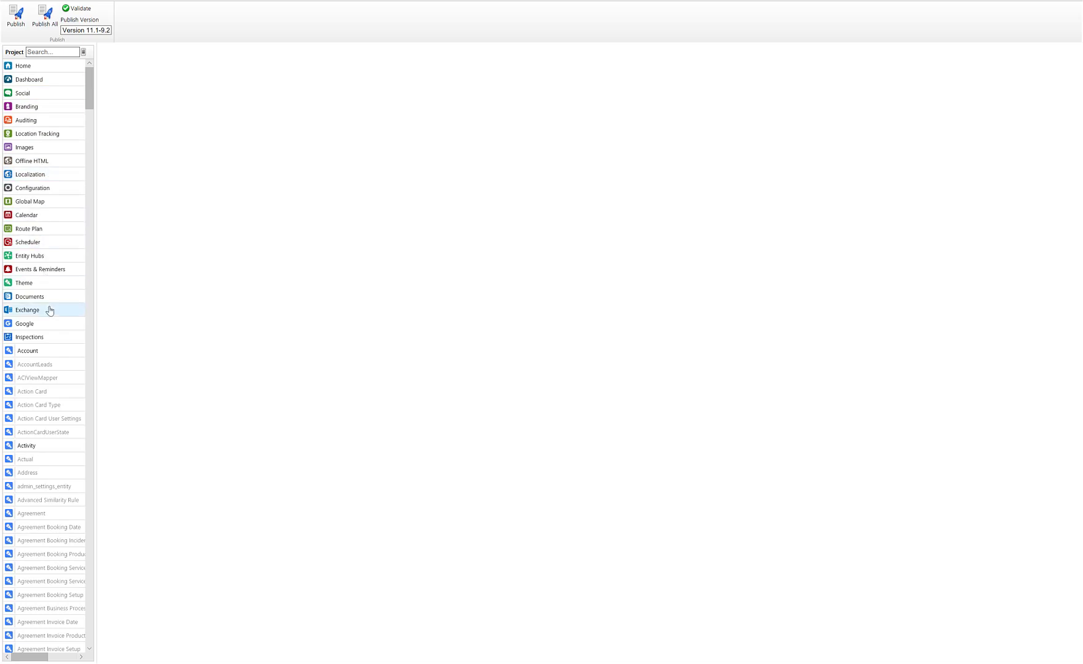
Set Save Password to True in Configuration, save it, and republish the project
{"action": "left_click", "coordinate": [47, 196]}
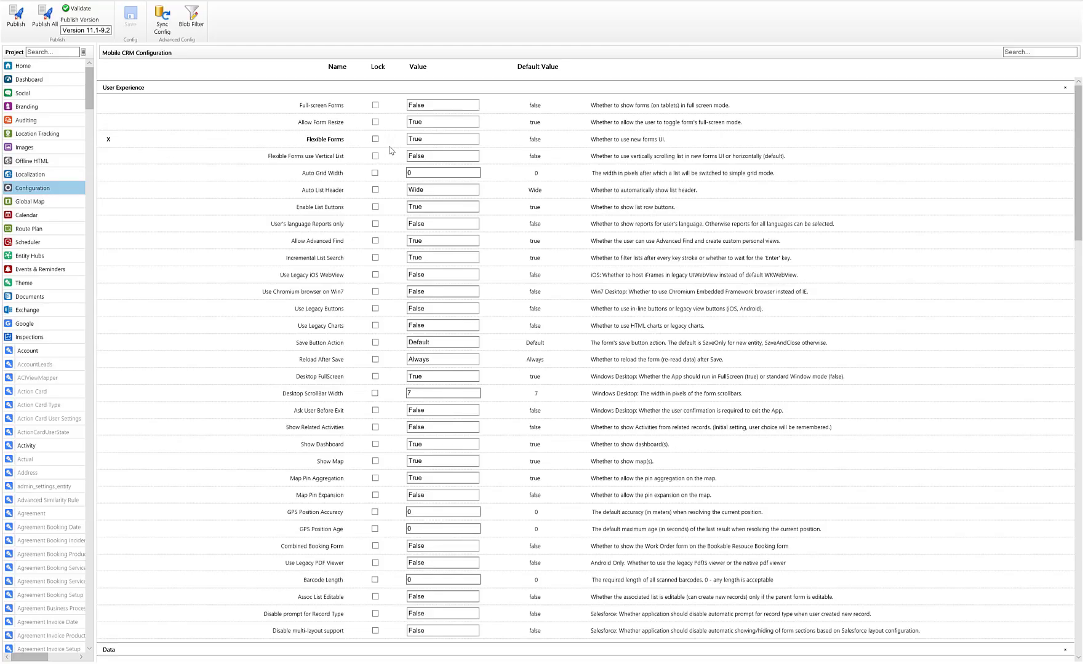
{"action": "left_click", "coordinate": [1050, 53]}
{"action": "type", "text": "pass"}
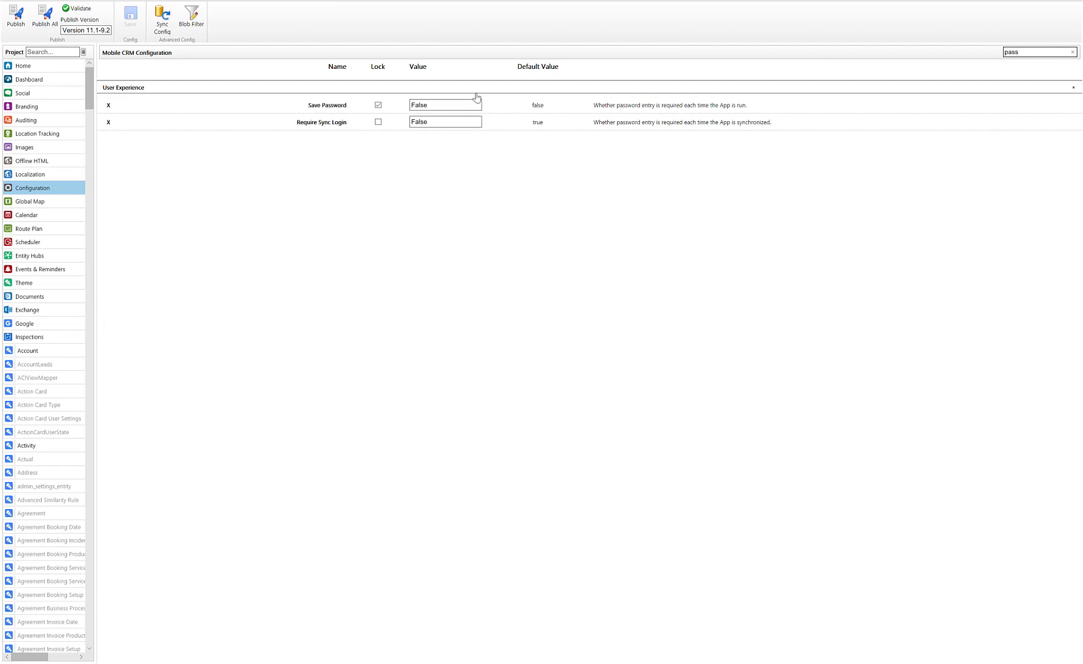
{"action": "left_click", "coordinate": [452, 106]}
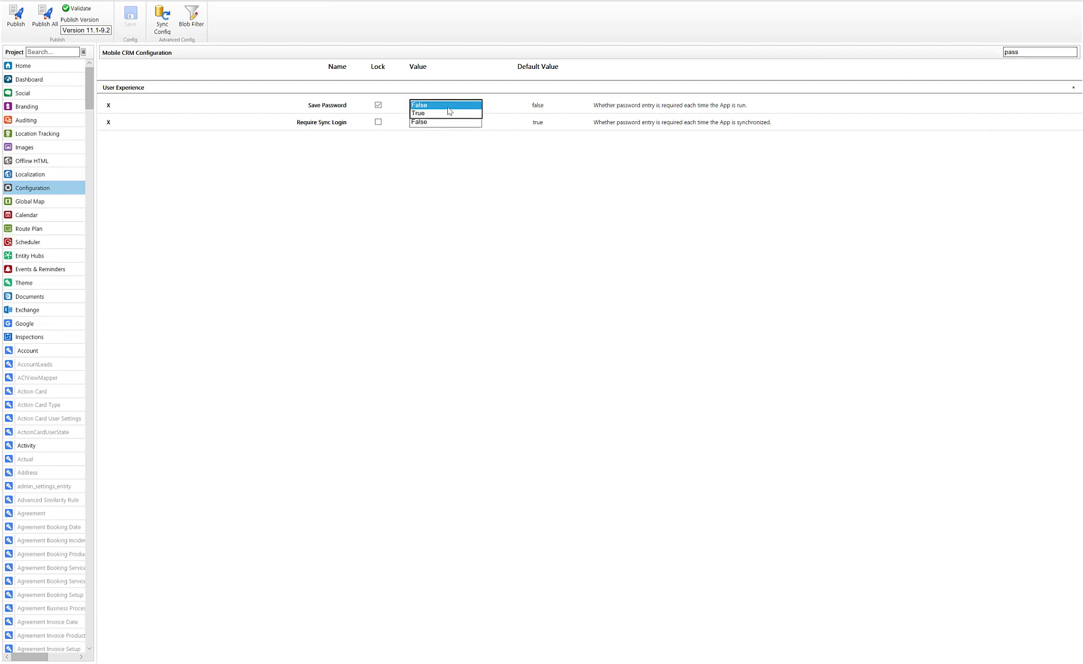
{"action": "left_click", "coordinate": [447, 114]}
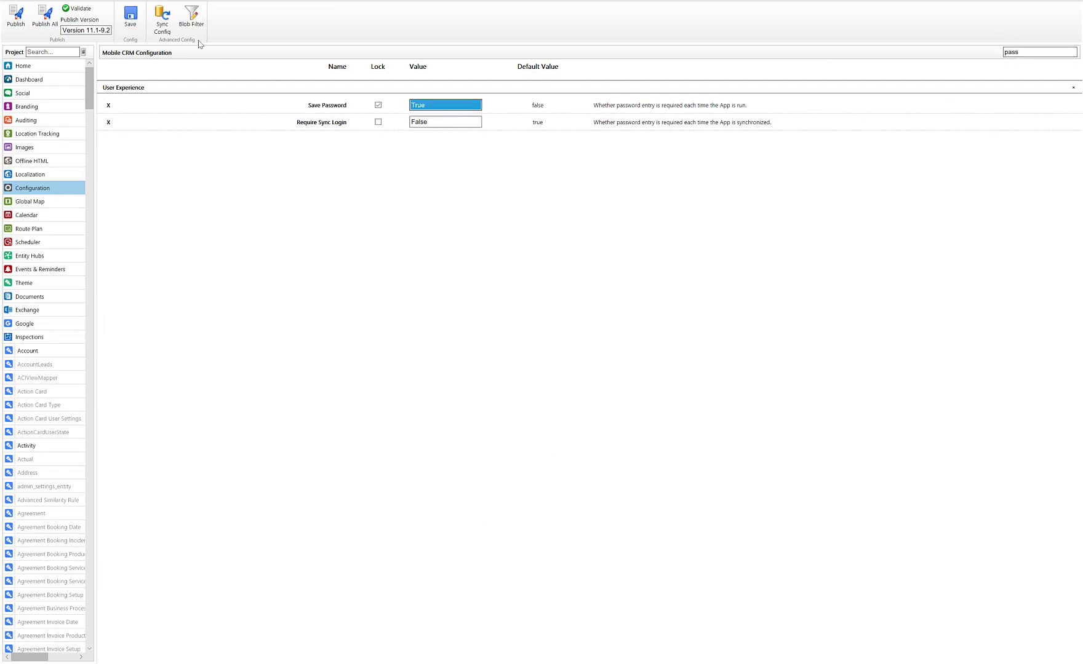
{"action": "left_click", "coordinate": [139, 28]}
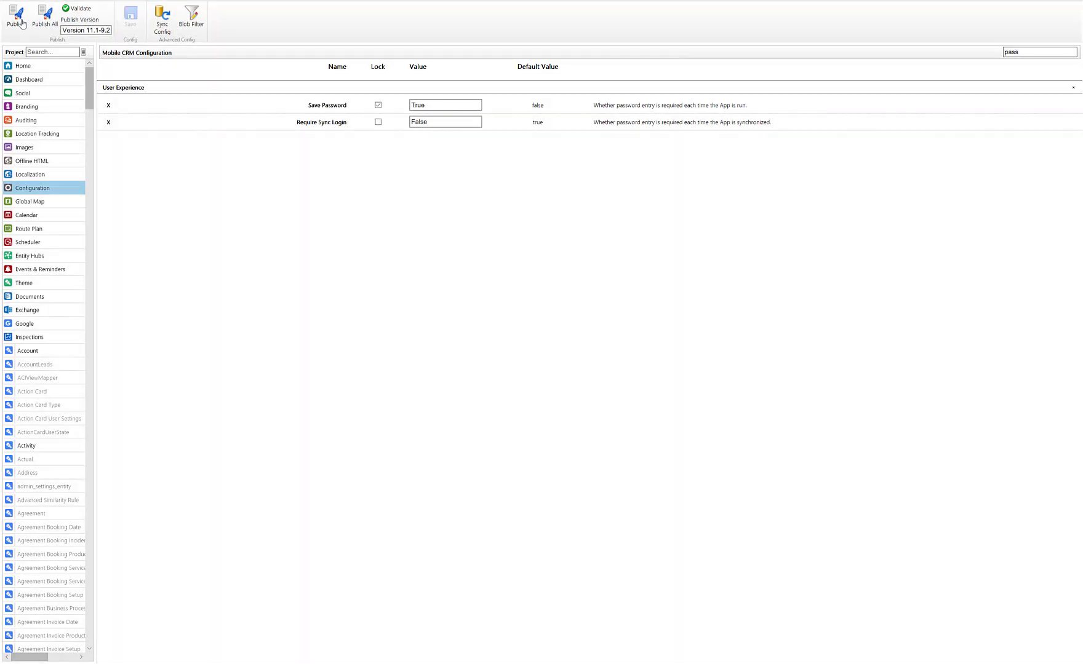
{"action": "left_click", "coordinate": [18, 20]}
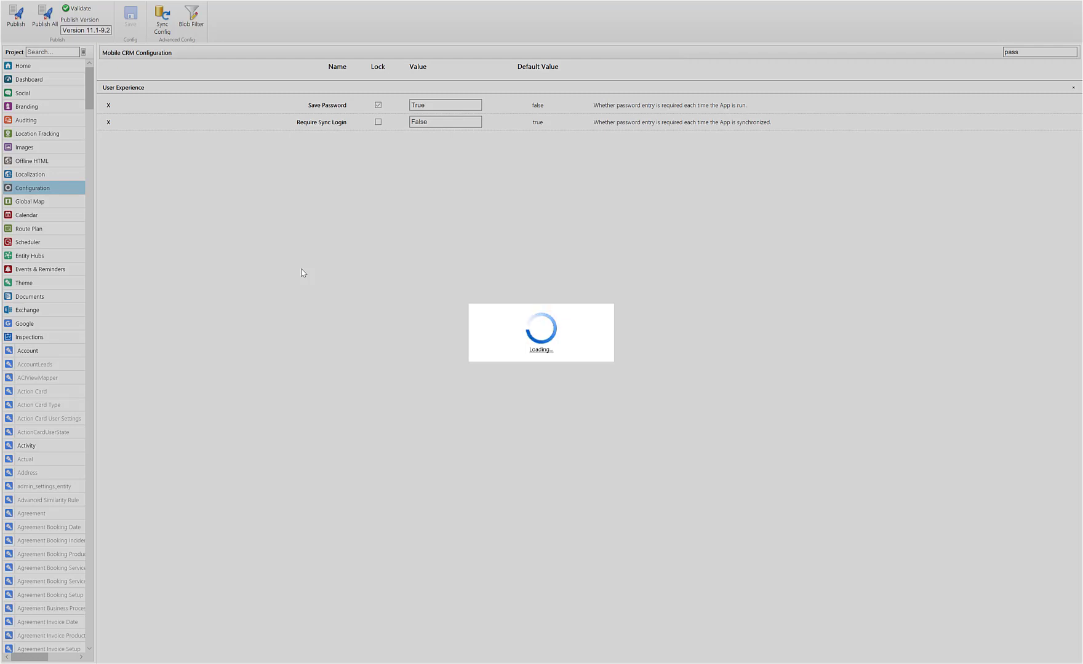
Sync Field Service Mobile in BlueStacks, then view the synced Work Orders, Accounts and Addresses lists
{"action": "key", "text": "alt+Tab"}
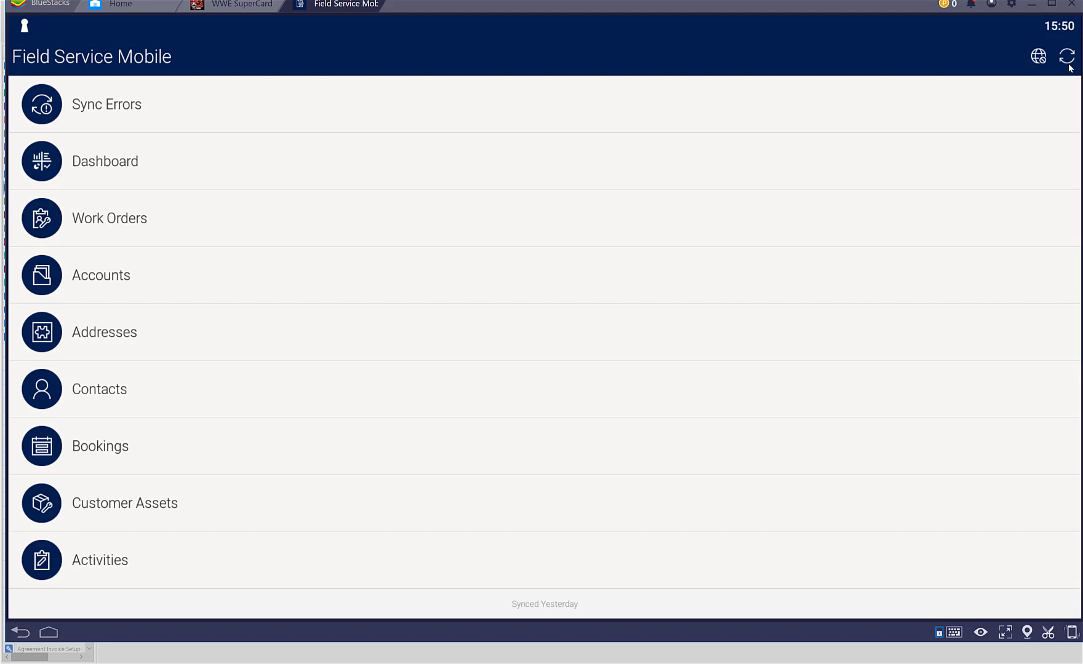
{"action": "left_click", "coordinate": [1067, 60]}
{"action": "left_click", "coordinate": [141, 212]}
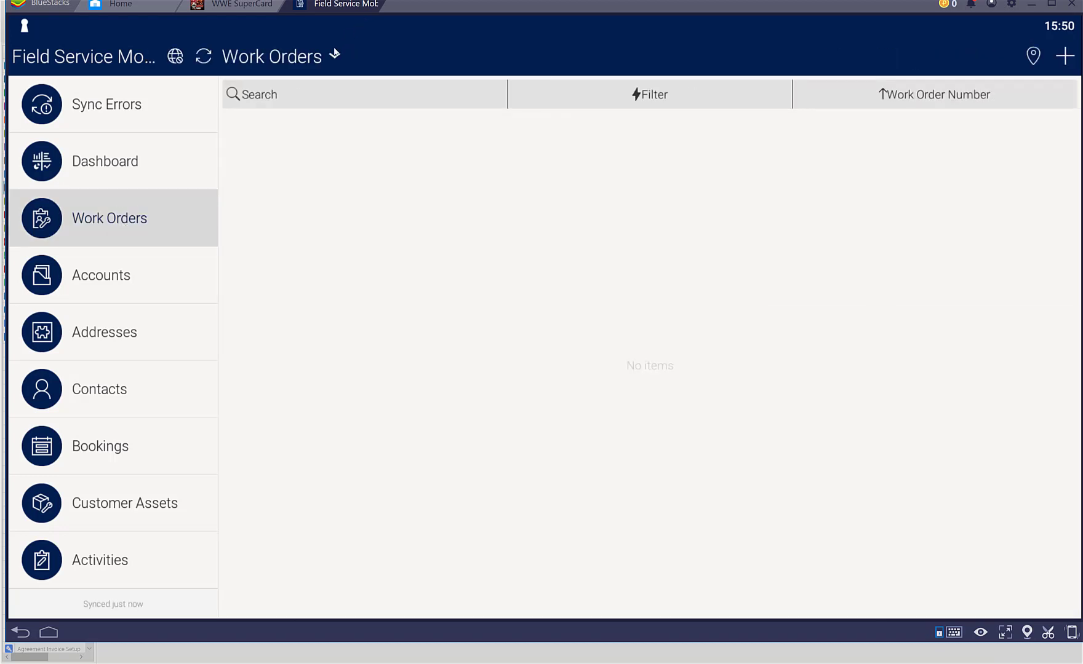
{"action": "left_click", "coordinate": [334, 53]}
{"action": "left_click", "coordinate": [333, 55]}
{"action": "left_click", "coordinate": [113, 278]}
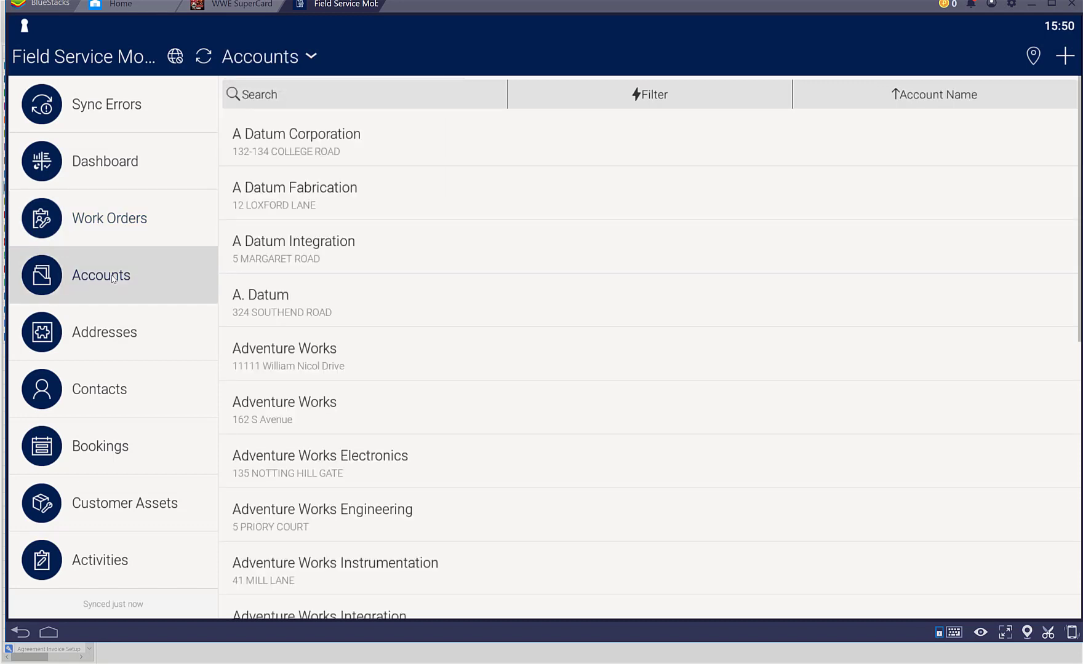
{"action": "left_click", "coordinate": [113, 335]}
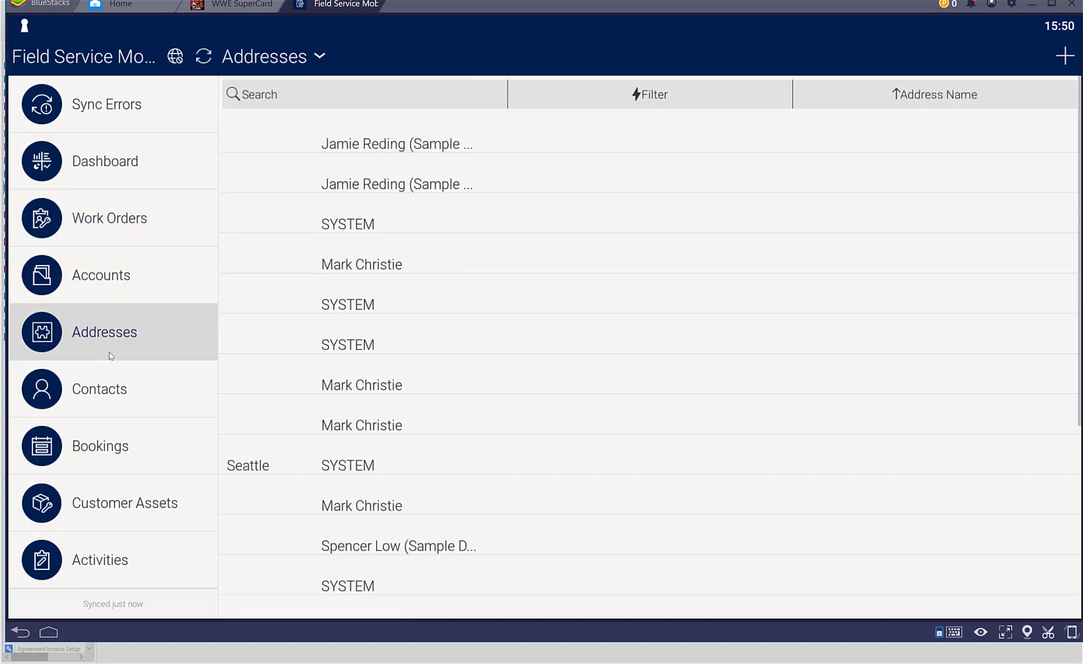